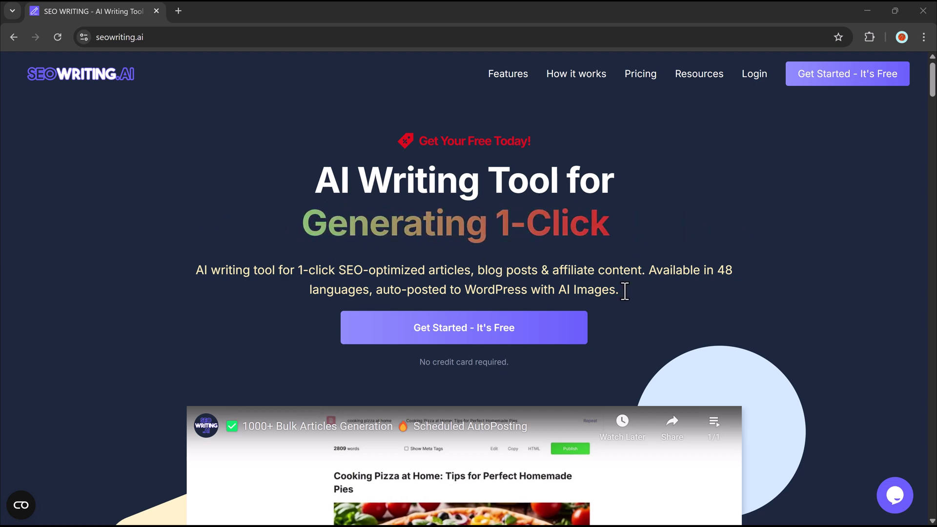
- Play the landing page's demo video and skip ahead to its Core Settings part
{"action": "scroll", "coordinate": [624, 292], "scroll_direction": "down", "scroll_amount": 7}
{"action": "left_click", "coordinate": [471, 264]}
{"action": "scroll", "coordinate": [474, 261], "scroll_direction": "down", "scroll_amount": 1}
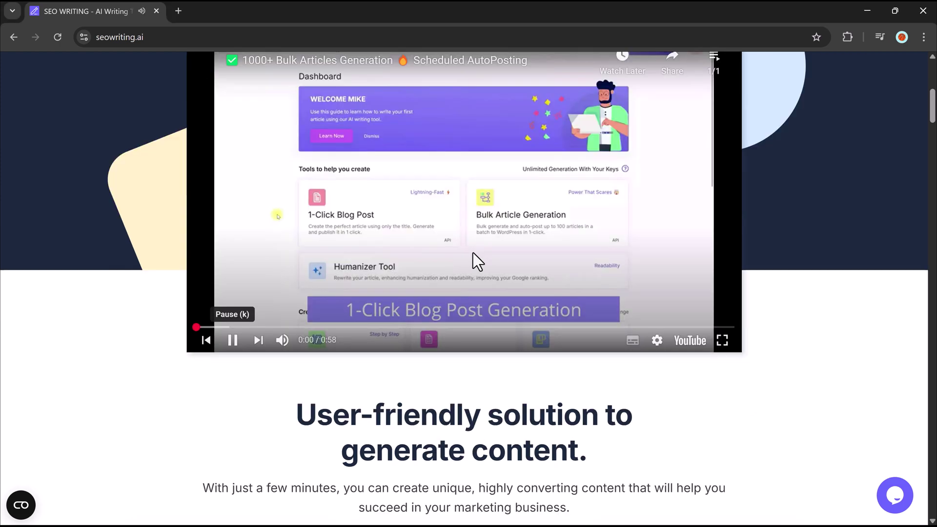
{"action": "left_click", "coordinate": [280, 328]}
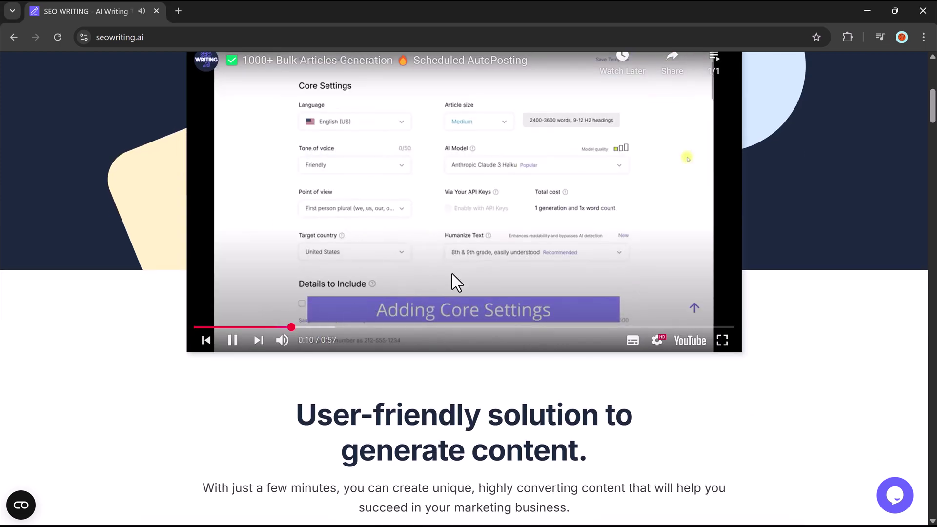
- Scroll down the landing page to the pricing section and back up
{"action": "scroll", "coordinate": [562, 240], "scroll_direction": "down", "scroll_amount": 8}
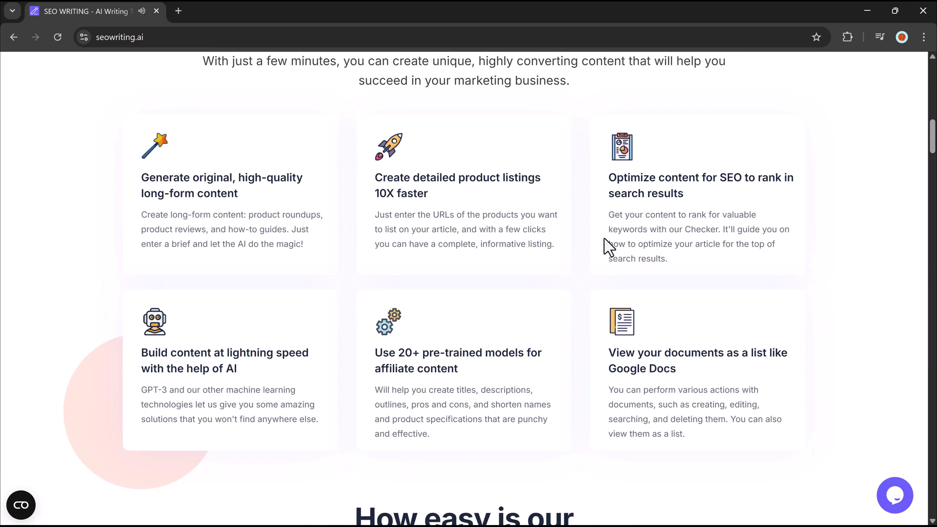
{"action": "scroll", "coordinate": [604, 238], "scroll_direction": "down", "scroll_amount": 4}
{"action": "scroll", "coordinate": [604, 238], "scroll_direction": "down", "scroll_amount": 7}
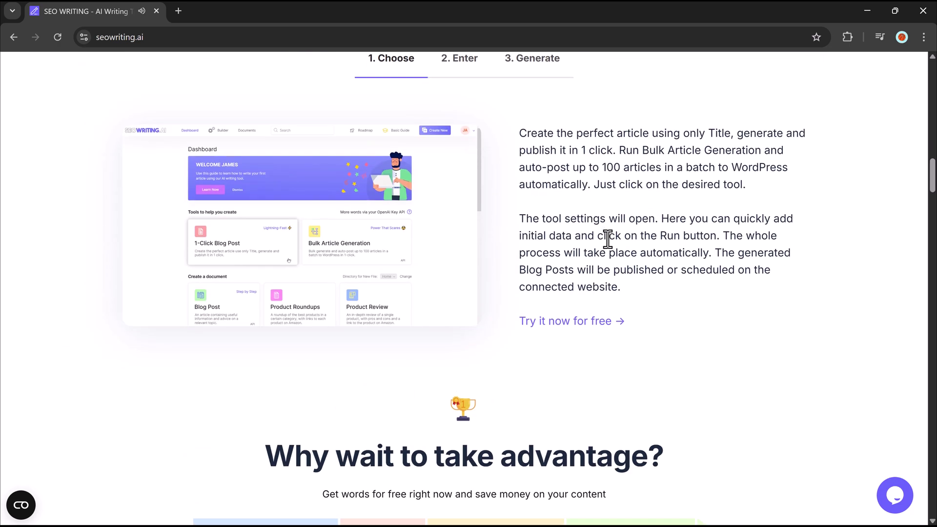
{"action": "scroll", "coordinate": [608, 239], "scroll_direction": "down", "scroll_amount": 10}
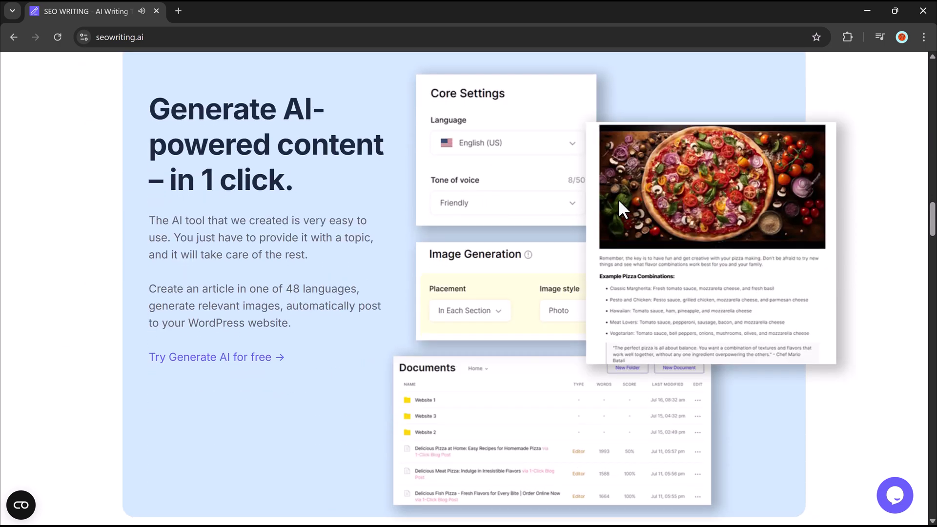
{"action": "scroll", "coordinate": [788, 216], "scroll_direction": "down", "scroll_amount": 10}
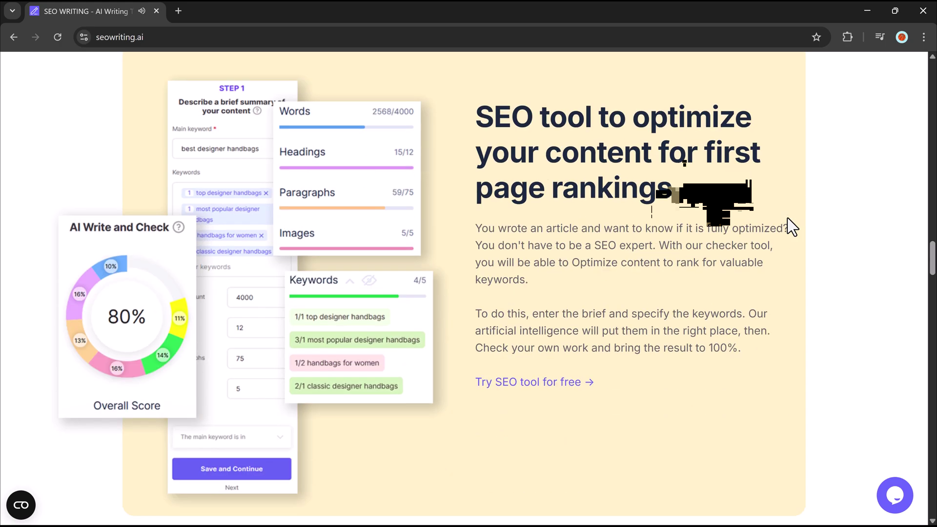
{"action": "scroll", "coordinate": [788, 218], "scroll_direction": "down", "scroll_amount": 12}
{"action": "scroll", "coordinate": [787, 218], "scroll_direction": "down", "scroll_amount": 15}
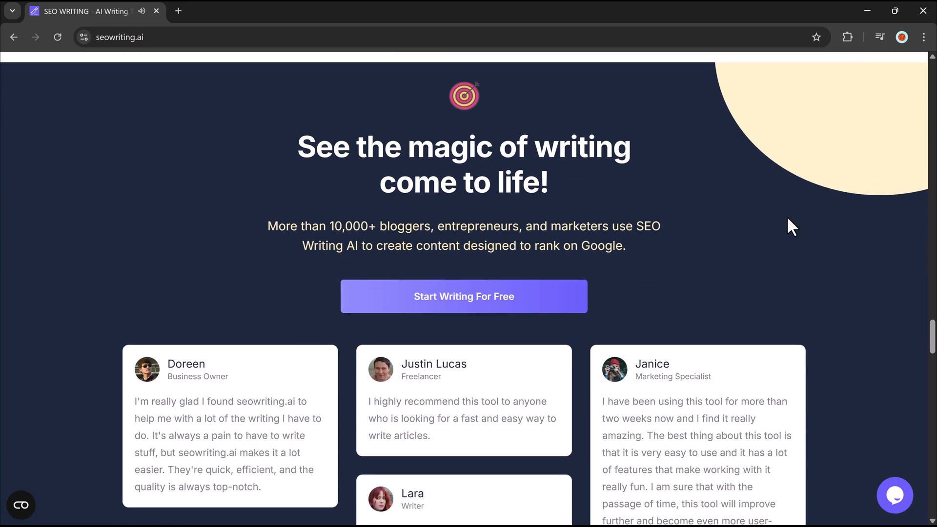
{"action": "scroll", "coordinate": [788, 218], "scroll_direction": "down", "scroll_amount": 8}
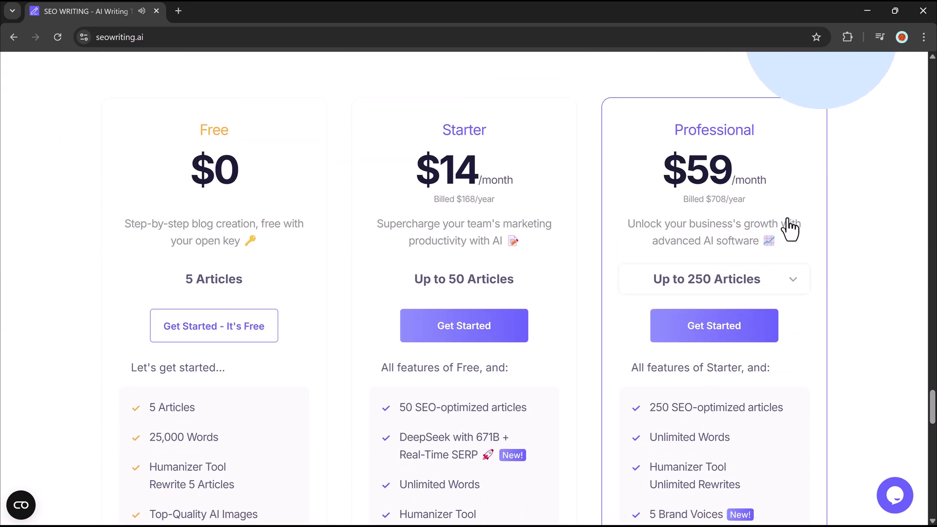
{"action": "scroll", "coordinate": [751, 245], "scroll_direction": "up", "scroll_amount": 20}
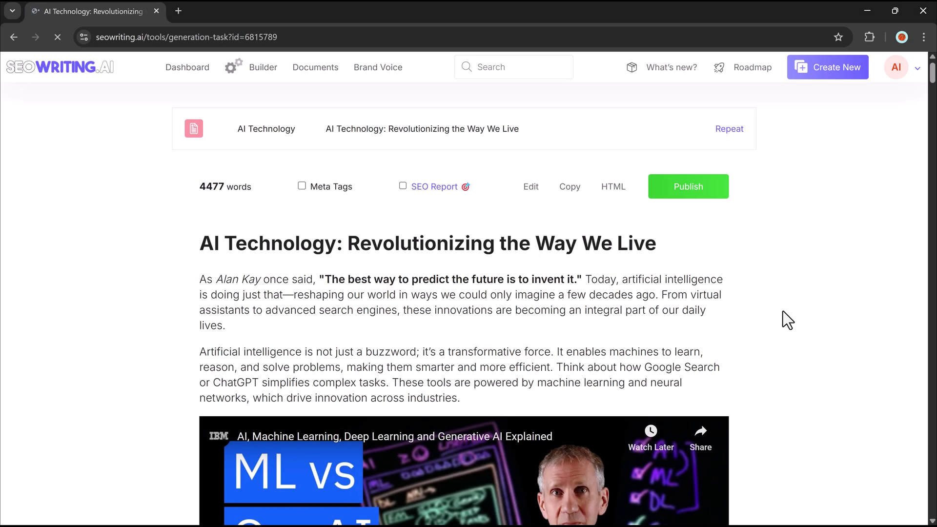
- Read through the 4477-word 'AI Technology: Revolutionizing the Way We Live' article, then scroll back up
{"action": "scroll", "coordinate": [783, 311], "scroll_direction": "down", "scroll_amount": 5}
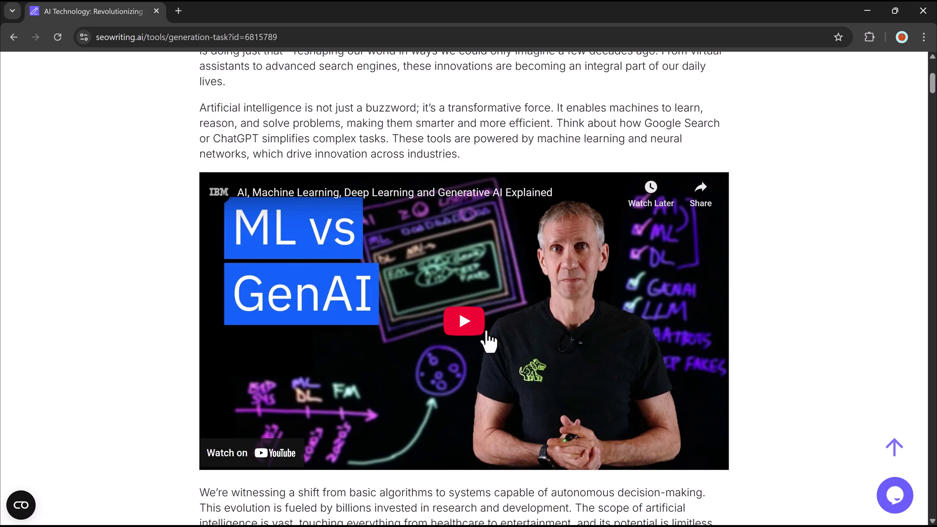
{"action": "scroll", "coordinate": [816, 329], "scroll_direction": "down", "scroll_amount": 7}
{"action": "scroll", "coordinate": [816, 329], "scroll_direction": "down", "scroll_amount": 12}
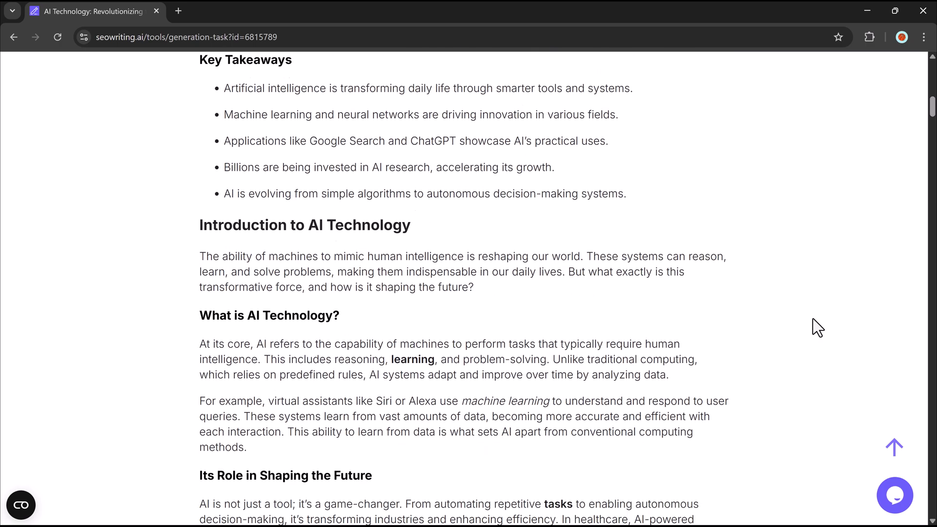
{"action": "scroll", "coordinate": [816, 329], "scroll_direction": "down", "scroll_amount": 2}
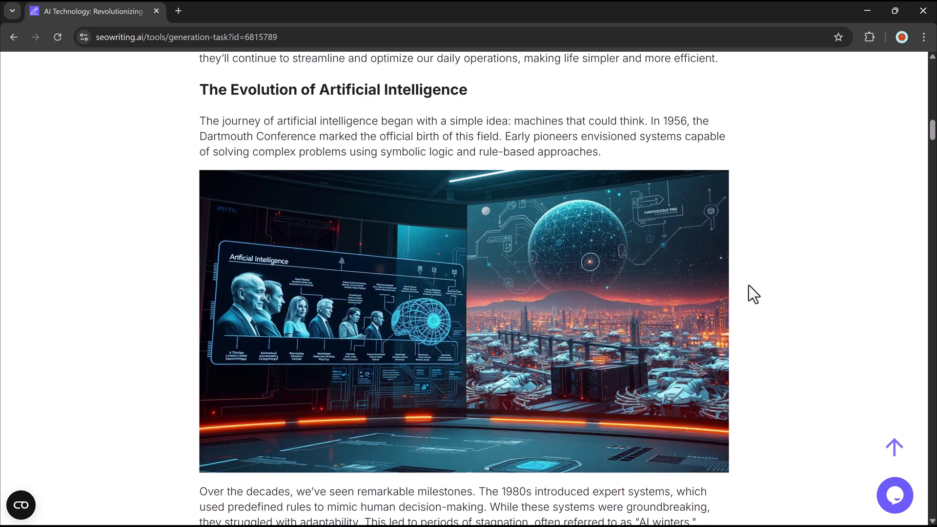
{"action": "scroll", "coordinate": [749, 286], "scroll_direction": "down", "scroll_amount": 12}
{"action": "scroll", "coordinate": [749, 287], "scroll_direction": "down", "scroll_amount": 13}
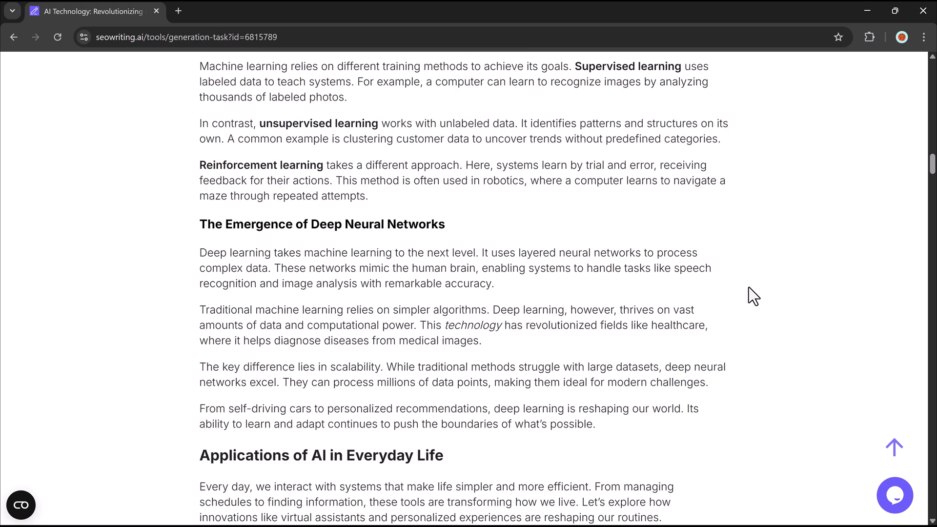
{"action": "scroll", "coordinate": [749, 287], "scroll_direction": "down", "scroll_amount": 19}
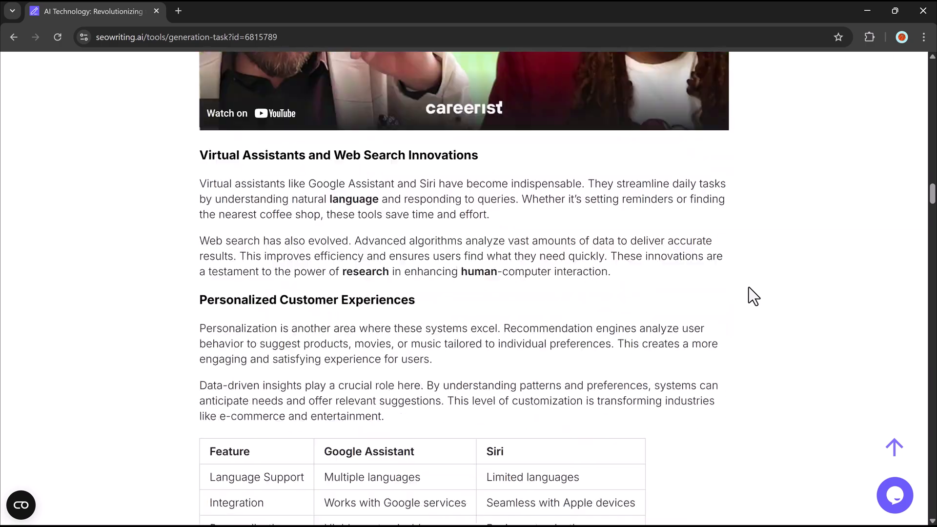
{"action": "scroll", "coordinate": [750, 288], "scroll_direction": "down", "scroll_amount": 8}
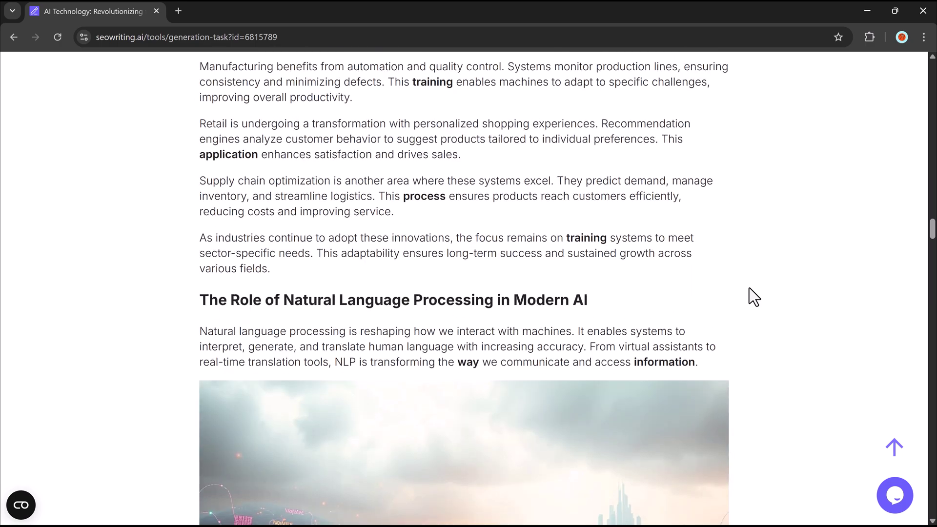
{"action": "scroll", "coordinate": [749, 288], "scroll_direction": "down", "scroll_amount": 20}
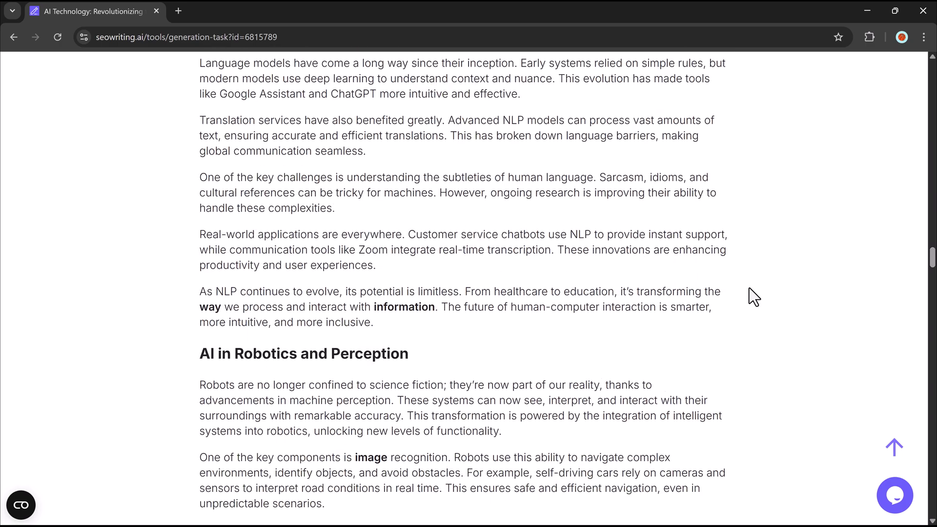
{"action": "scroll", "coordinate": [749, 288], "scroll_direction": "down", "scroll_amount": 14}
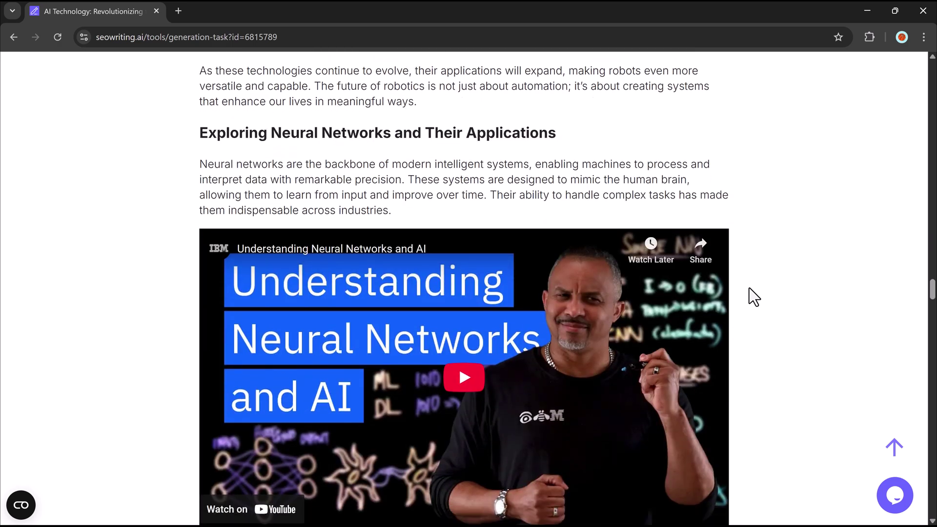
{"action": "scroll", "coordinate": [749, 288], "scroll_direction": "down", "scroll_amount": 20}
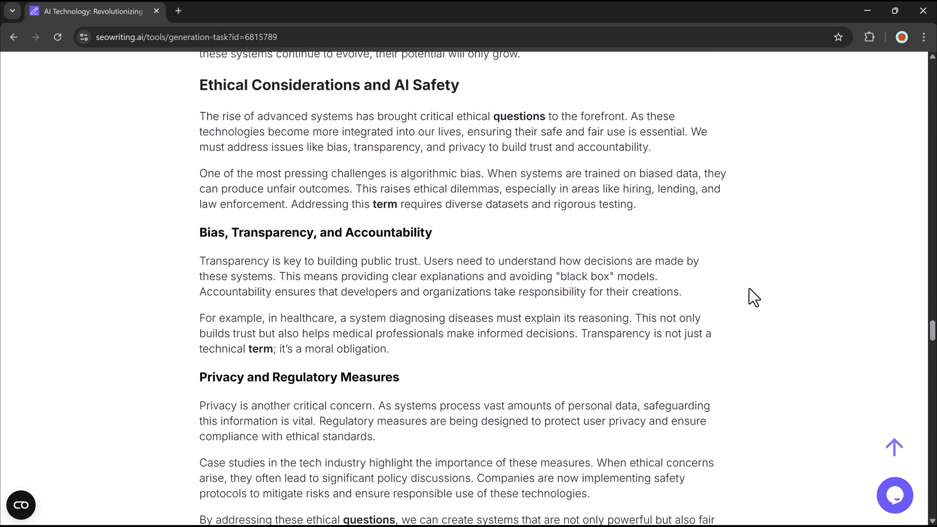
{"action": "scroll", "coordinate": [749, 289], "scroll_direction": "down", "scroll_amount": 13}
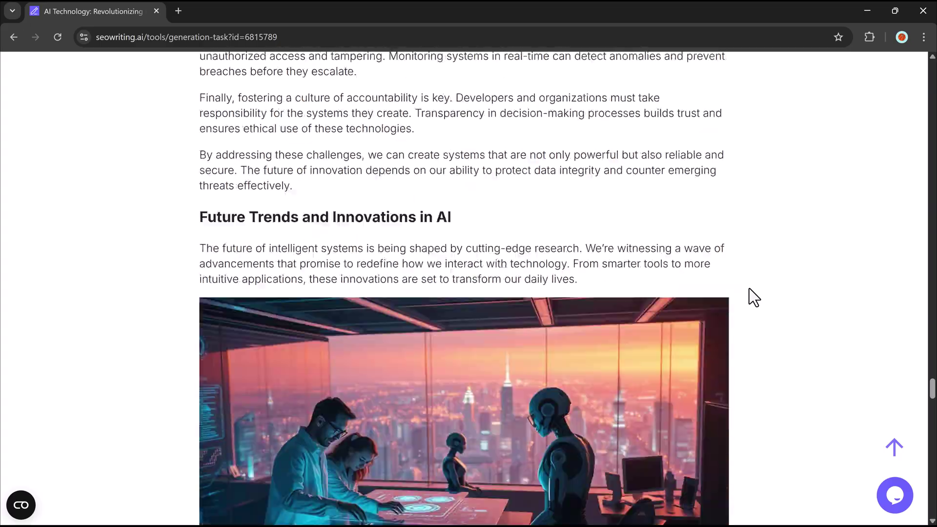
{"action": "scroll", "coordinate": [748, 289], "scroll_direction": "up", "scroll_amount": 20}
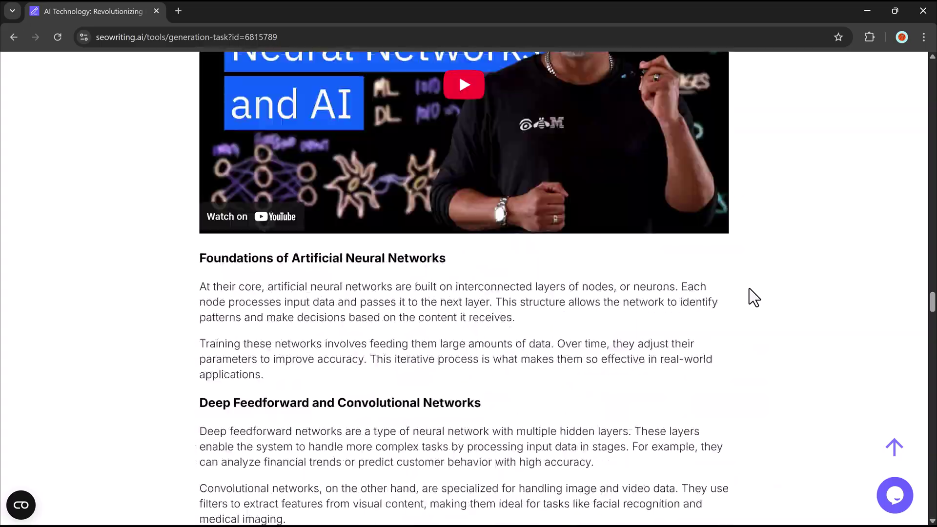
{"action": "scroll", "coordinate": [748, 289], "scroll_direction": "up", "scroll_amount": 20}
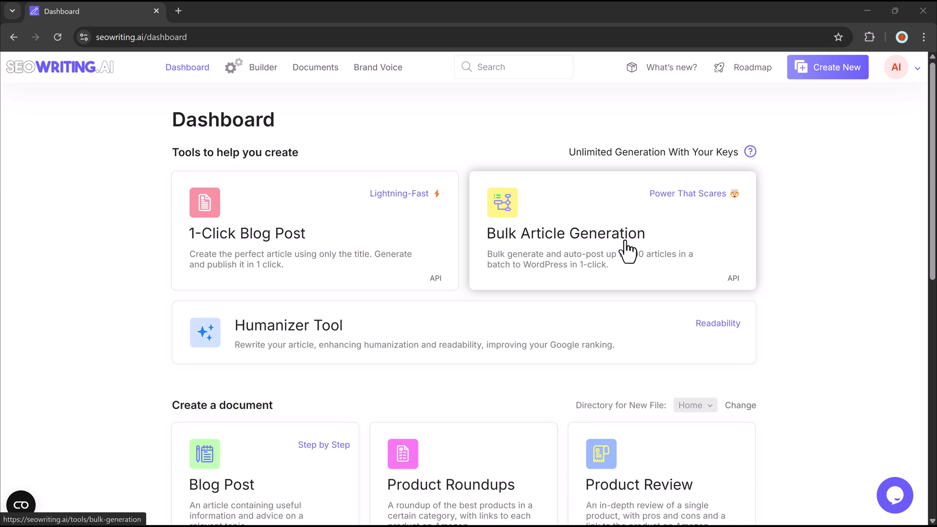
- Look over the dashboard tool cards, then go to the Brand Voice page from the top navigation
{"action": "scroll", "coordinate": [356, 255], "scroll_direction": "down", "scroll_amount": 1}
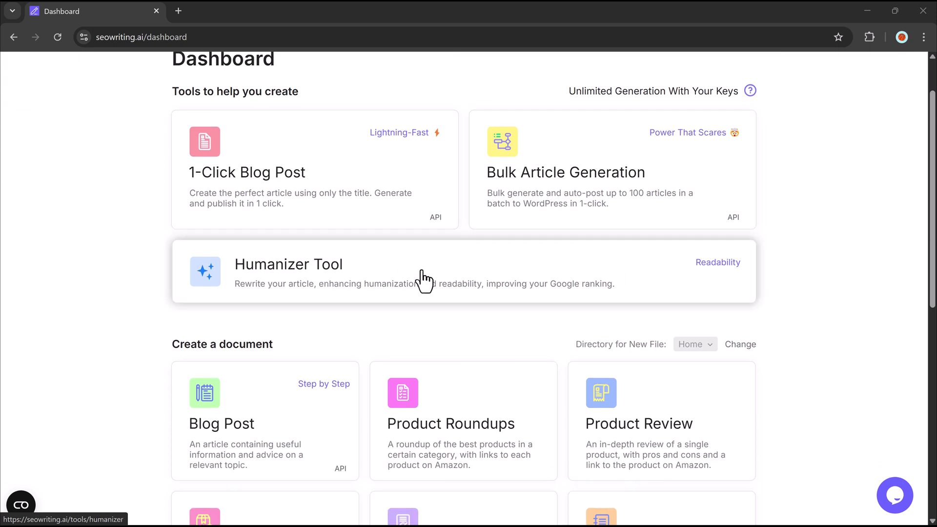
{"action": "scroll", "coordinate": [430, 274], "scroll_direction": "down", "scroll_amount": 2}
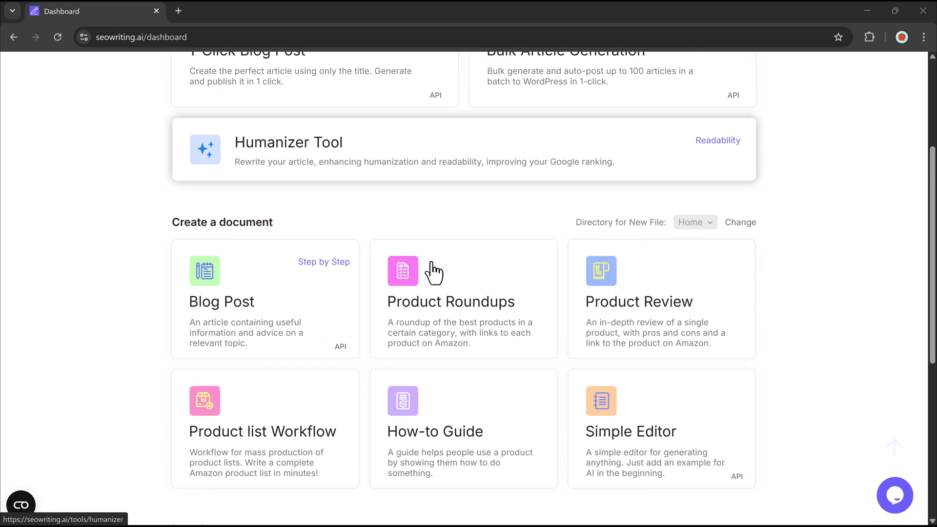
{"action": "scroll", "coordinate": [426, 335], "scroll_direction": "up", "scroll_amount": 3}
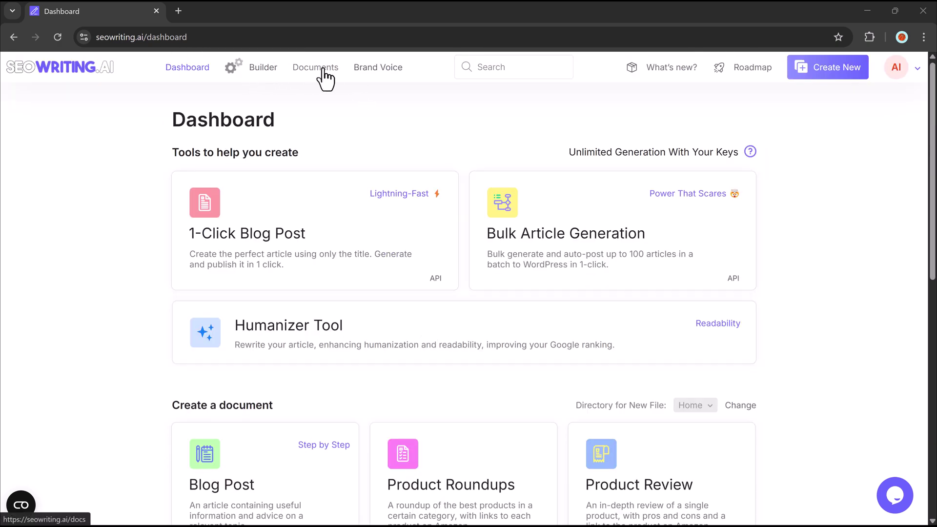
{"action": "left_click", "coordinate": [368, 68]}
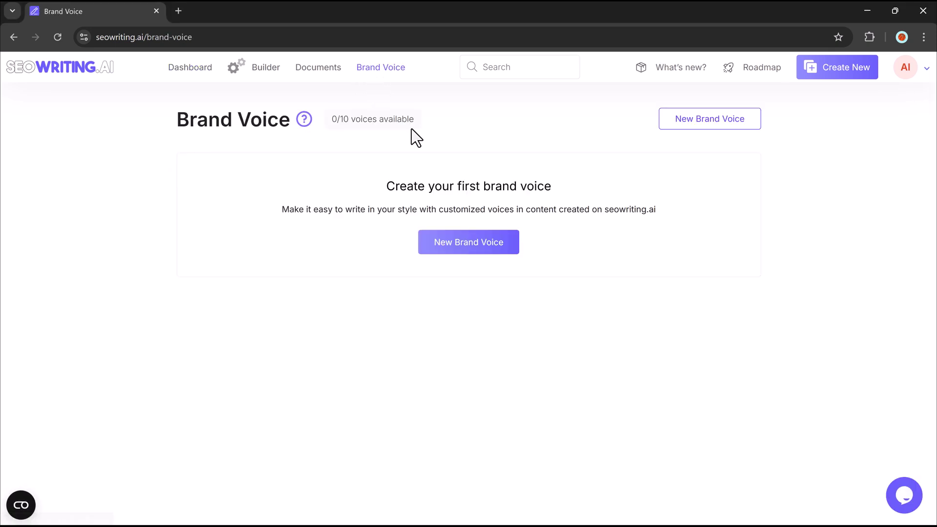
- Create a new brand voice and paste in the 1115-character NexaAI brand description
{"action": "left_click", "coordinate": [464, 244]}
{"action": "left_click", "coordinate": [329, 231]}
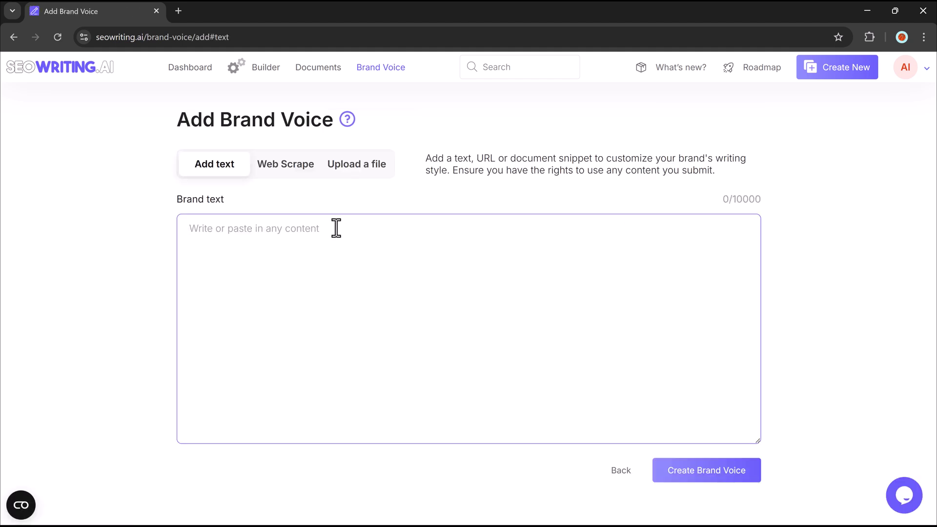
{"action": "left_click", "coordinate": [274, 166]}
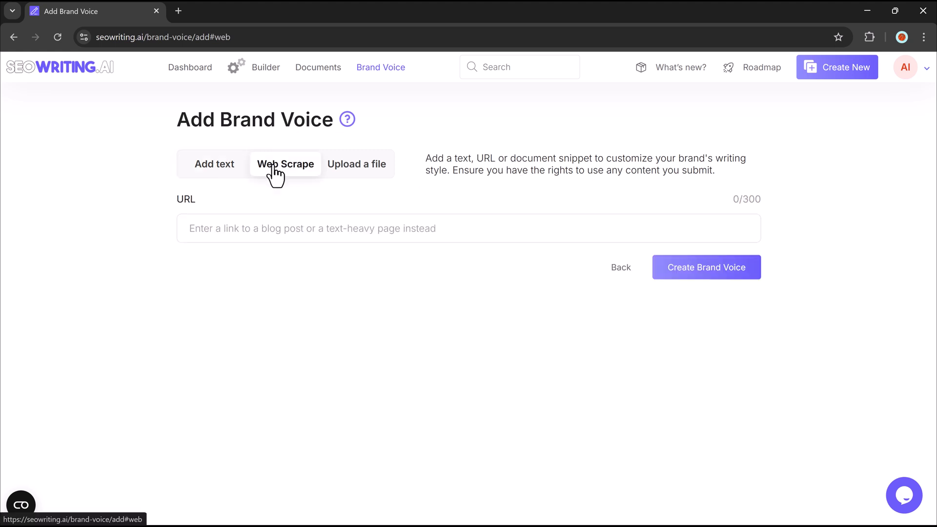
{"action": "left_click", "coordinate": [292, 225]}
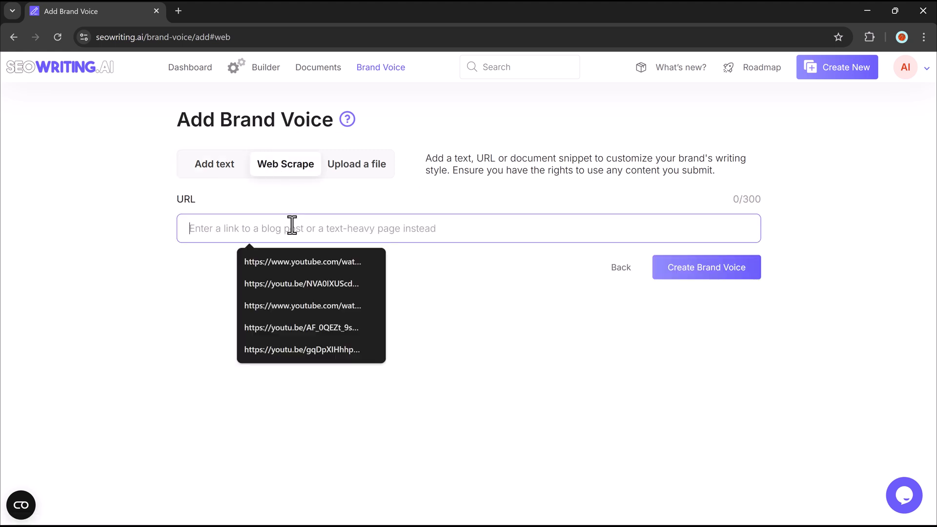
{"action": "left_click", "coordinate": [357, 164]}
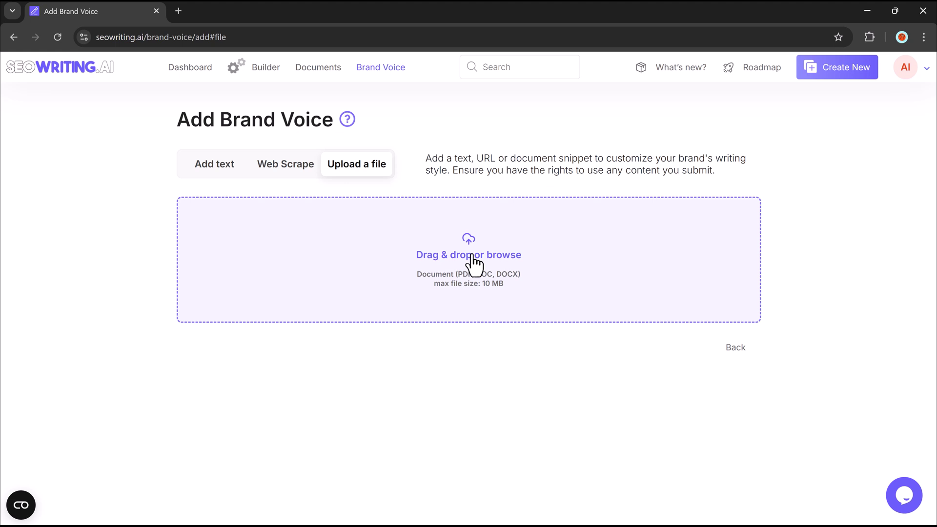
{"action": "left_click", "coordinate": [231, 170]}
{"action": "left_click", "coordinate": [271, 297]}
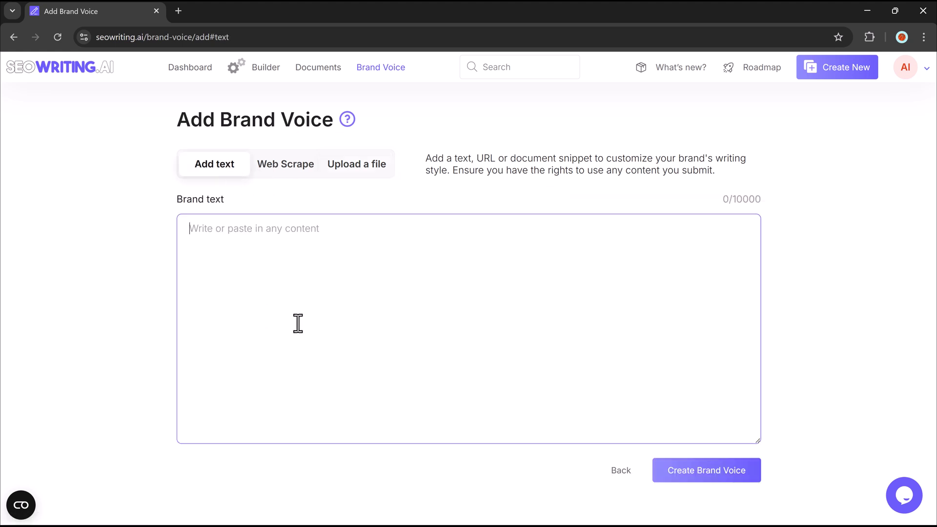
{"action": "key", "text": "ctrl+v"}
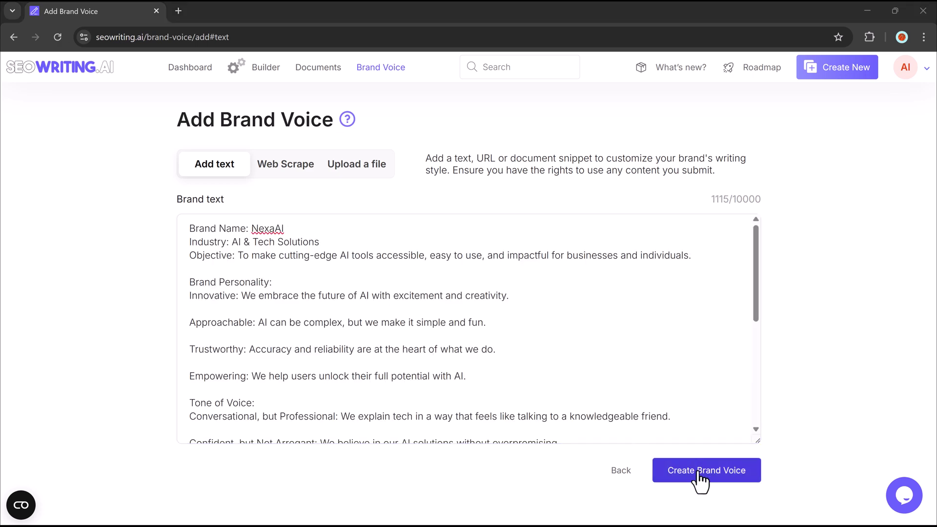
- Generate the brand voice elements, adding and then deleting an empty extra element
{"action": "left_click", "coordinate": [698, 472]}
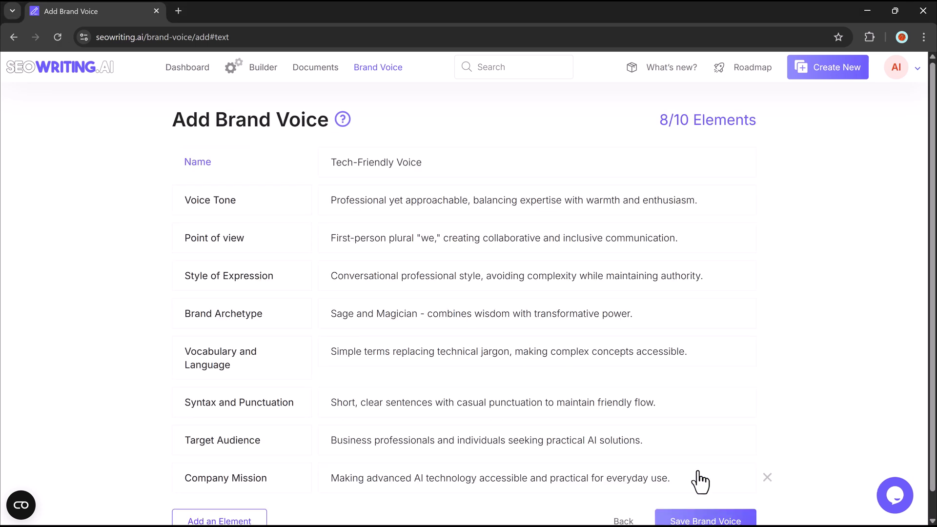
{"action": "scroll", "coordinate": [599, 251], "scroll_direction": "down", "scroll_amount": 1}
{"action": "left_click", "coordinate": [210, 495]}
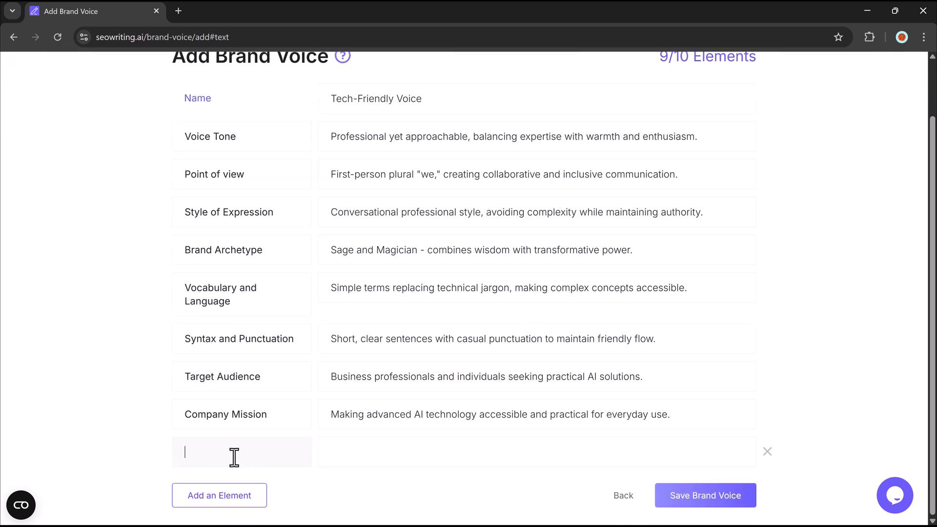
{"action": "left_click", "coordinate": [229, 451]}
{"action": "left_click", "coordinate": [768, 451]}
- Save the Tech-Friendly Voice brand voice, check its options menu, and return to the Dashboard
{"action": "left_click", "coordinate": [705, 498]}
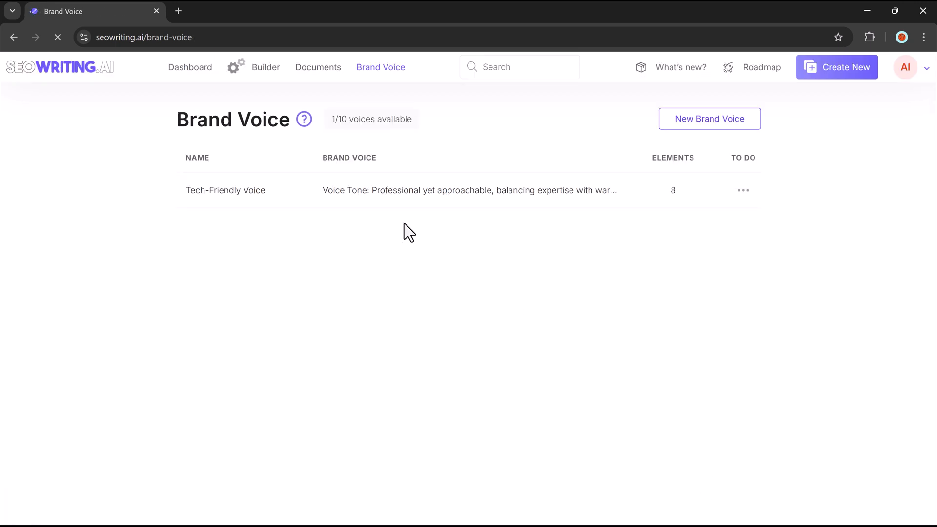
{"action": "left_click", "coordinate": [741, 193]}
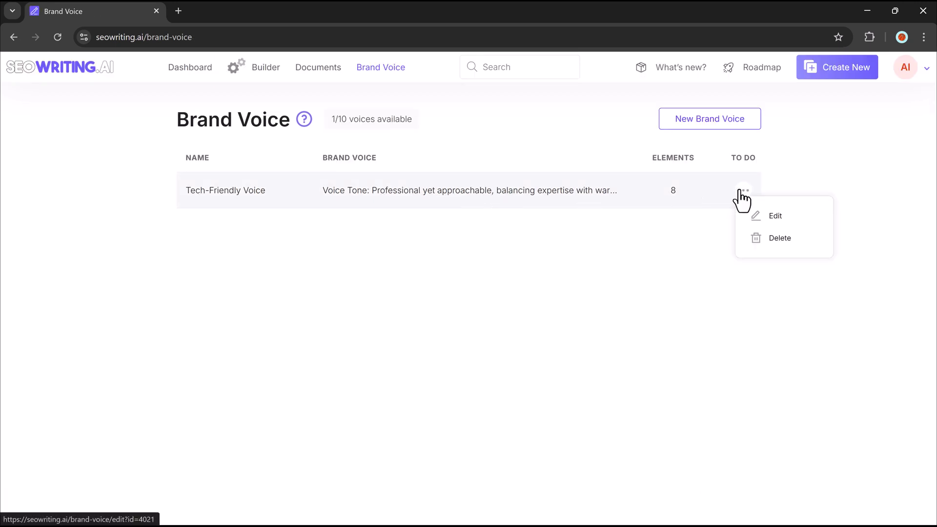
{"action": "left_click", "coordinate": [198, 73]}
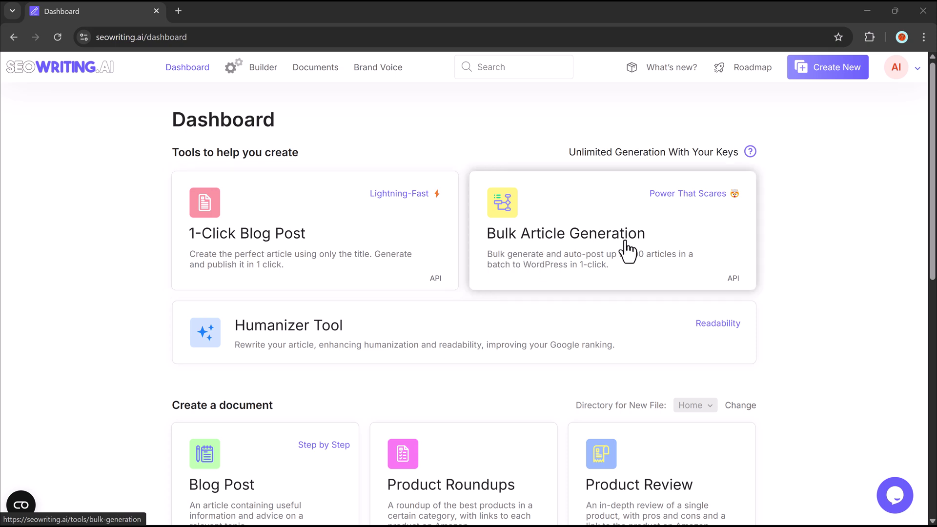
- Scroll the Dashboard down to Last documents and Your plan, then back up
{"action": "scroll", "coordinate": [628, 252], "scroll_direction": "down", "scroll_amount": 1}
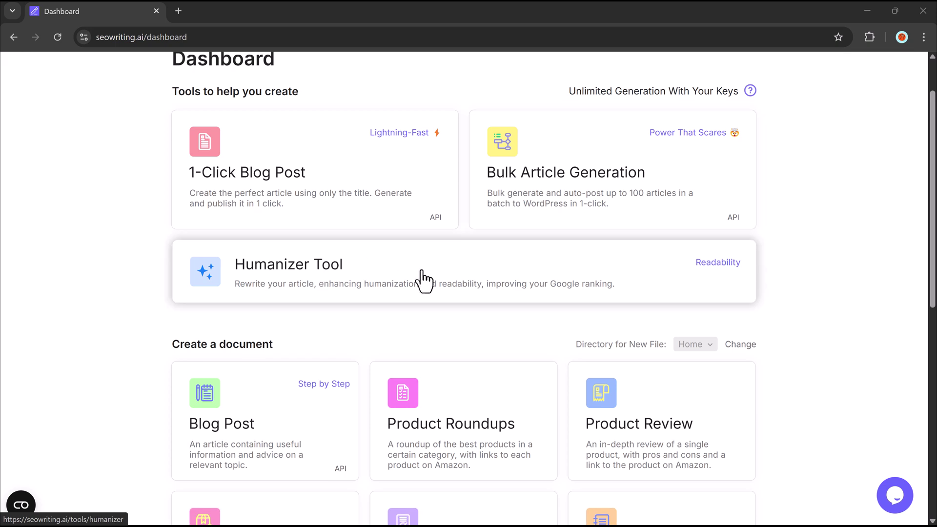
{"action": "scroll", "coordinate": [433, 273], "scroll_direction": "down", "scroll_amount": 2}
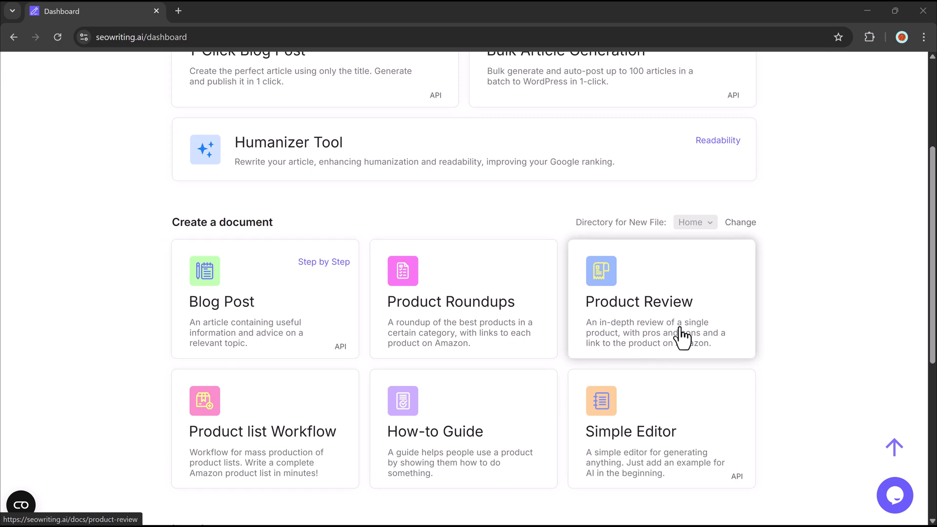
{"action": "scroll", "coordinate": [682, 336], "scroll_direction": "down", "scroll_amount": 2}
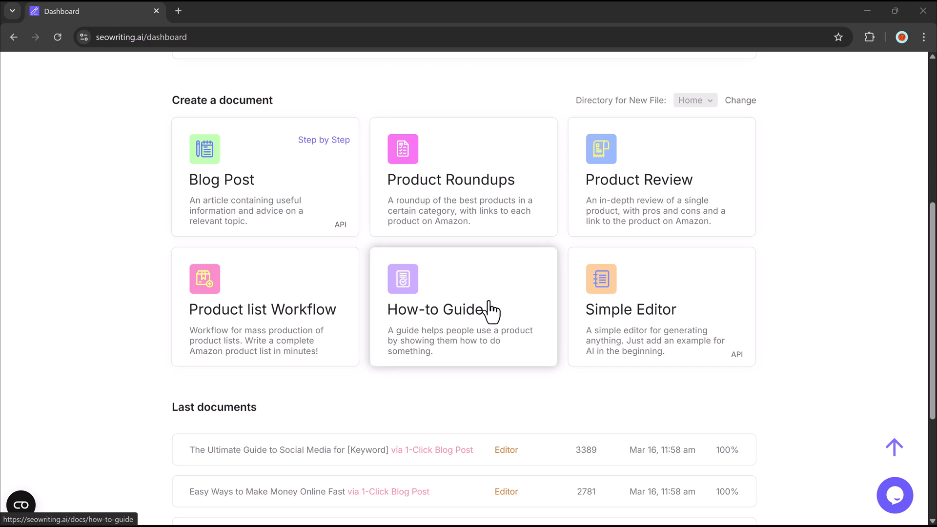
{"action": "scroll", "coordinate": [628, 329], "scroll_direction": "down", "scroll_amount": 4}
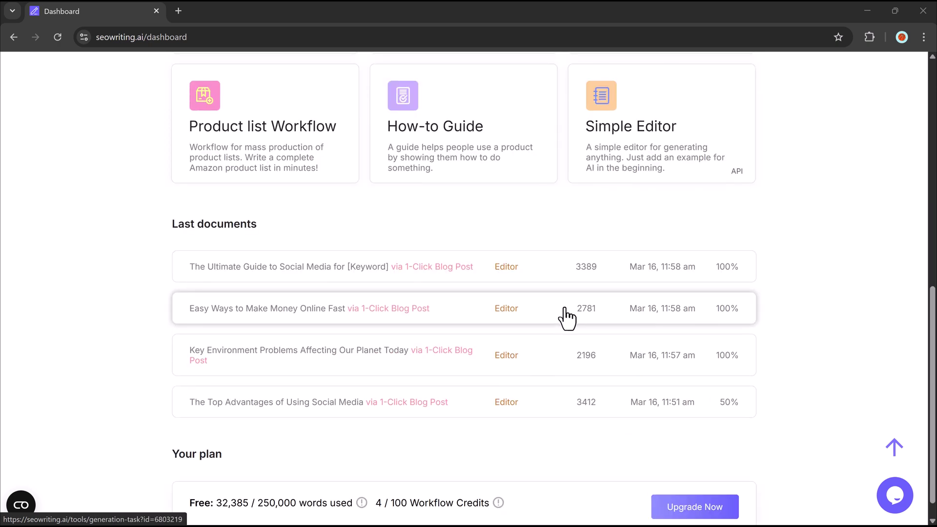
{"action": "scroll", "coordinate": [425, 337], "scroll_direction": "up", "scroll_amount": 7}
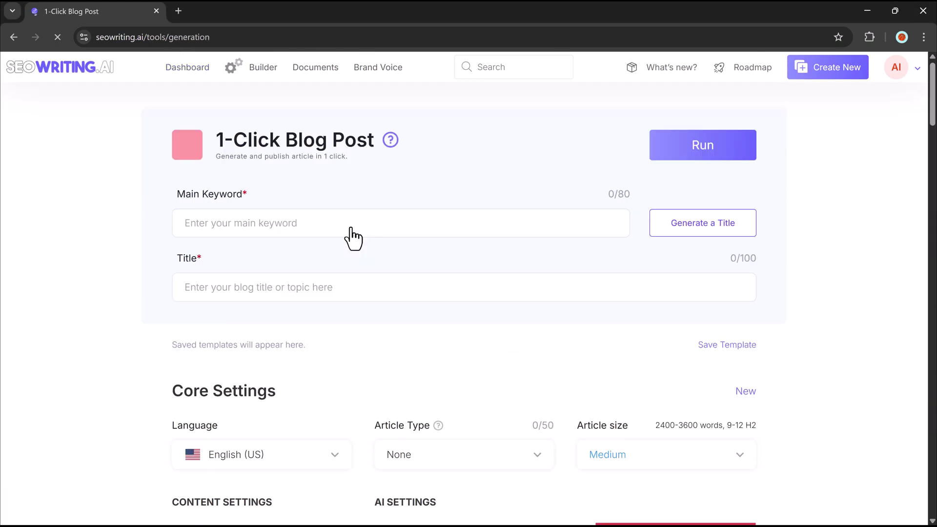
- Enter 'AI Technology' as the main keyword and generate the title 'AI Technology: Revolutionizing the Way We Live'
{"action": "left_click", "coordinate": [312, 215]}
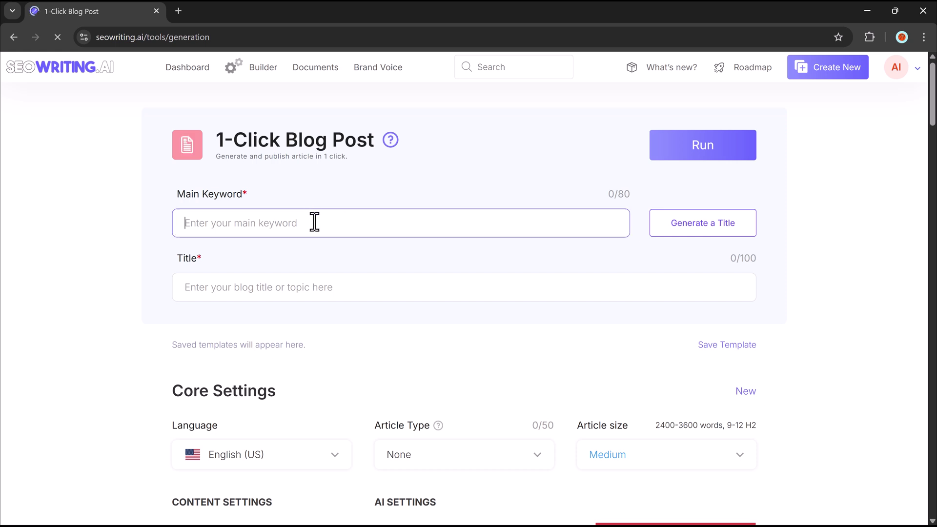
{"action": "type", "text": "AI Technology"}
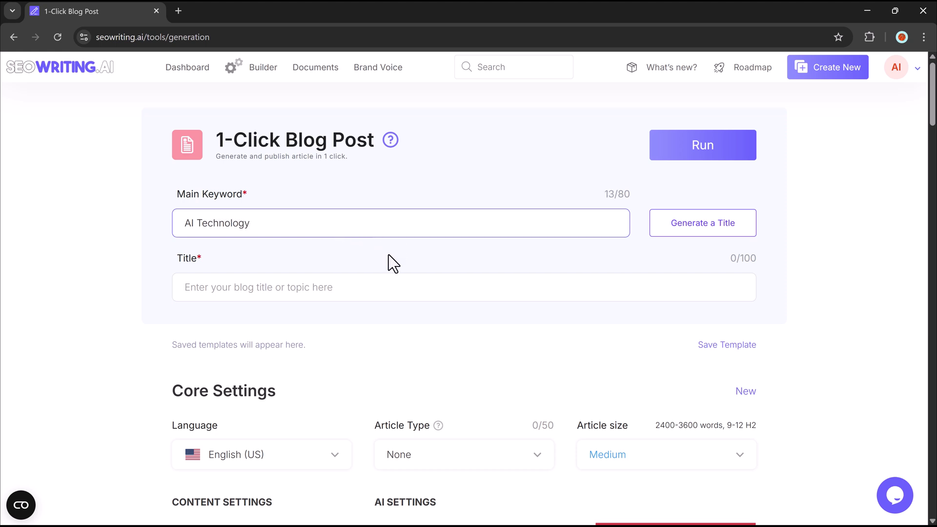
{"action": "left_click", "coordinate": [703, 242]}
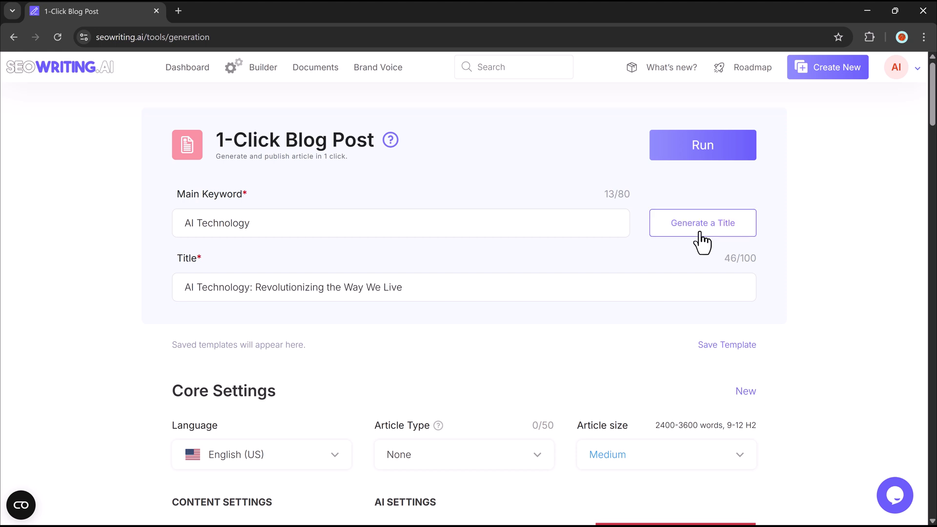
- Keep English (US) and Medium size, and choose How-to guide as the article type
{"action": "scroll", "coordinate": [437, 314], "scroll_direction": "down", "scroll_amount": 5}
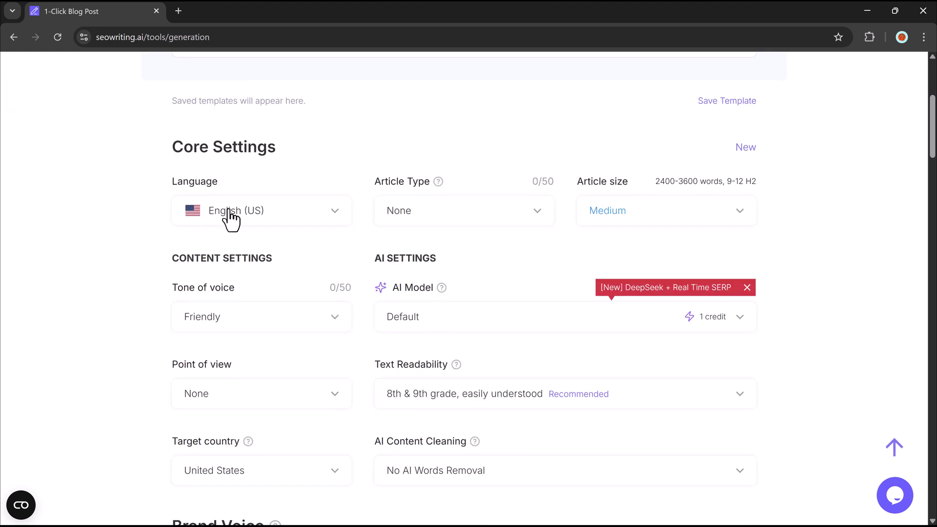
{"action": "left_click", "coordinate": [341, 222]}
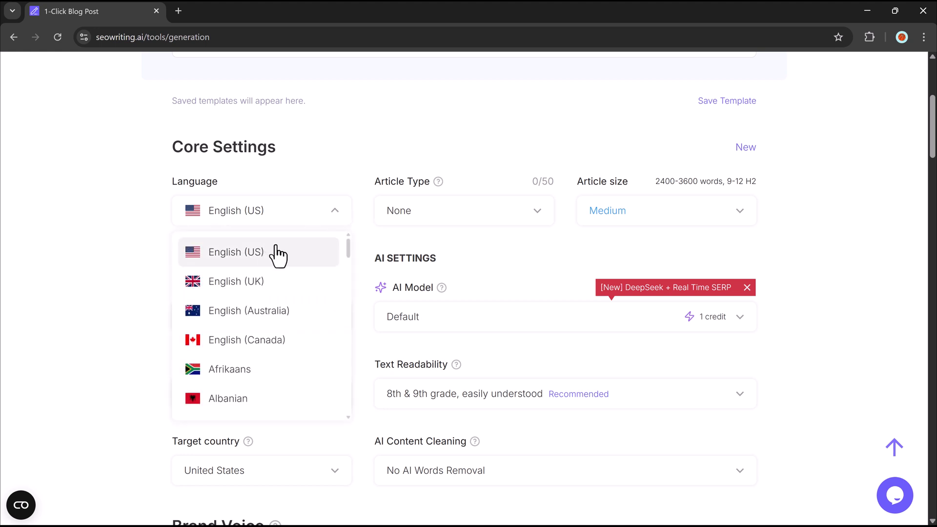
{"action": "left_click", "coordinate": [365, 269]}
{"action": "left_click", "coordinate": [540, 221]}
{"action": "left_click", "coordinate": [453, 289]}
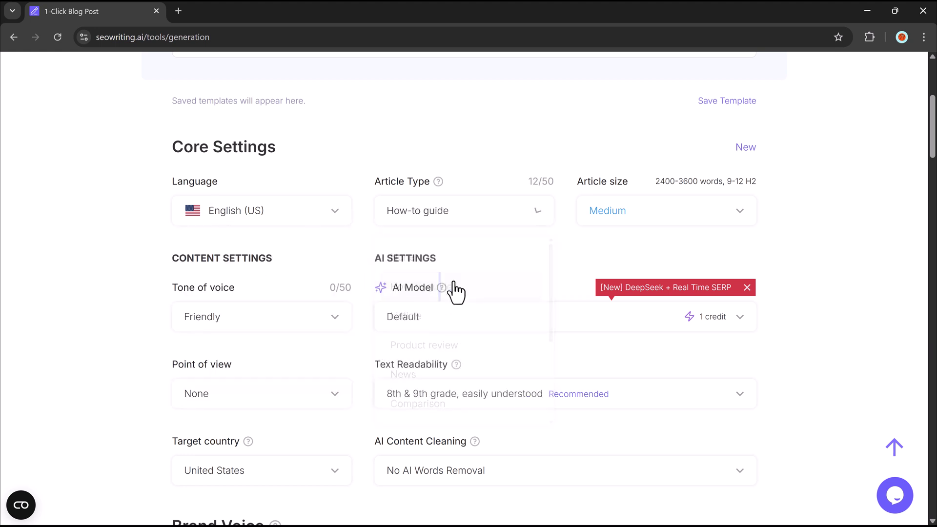
{"action": "left_click", "coordinate": [679, 217]}
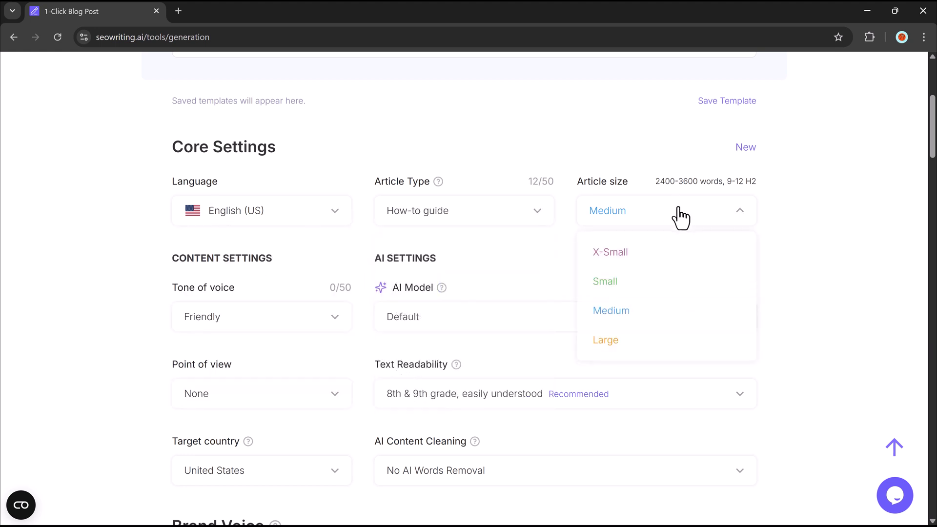
{"action": "left_click", "coordinate": [673, 314]}
- Set the tone to Informational and the AI model to DeepSeek V3 + Real-Time SERP
{"action": "left_click", "coordinate": [331, 320]}
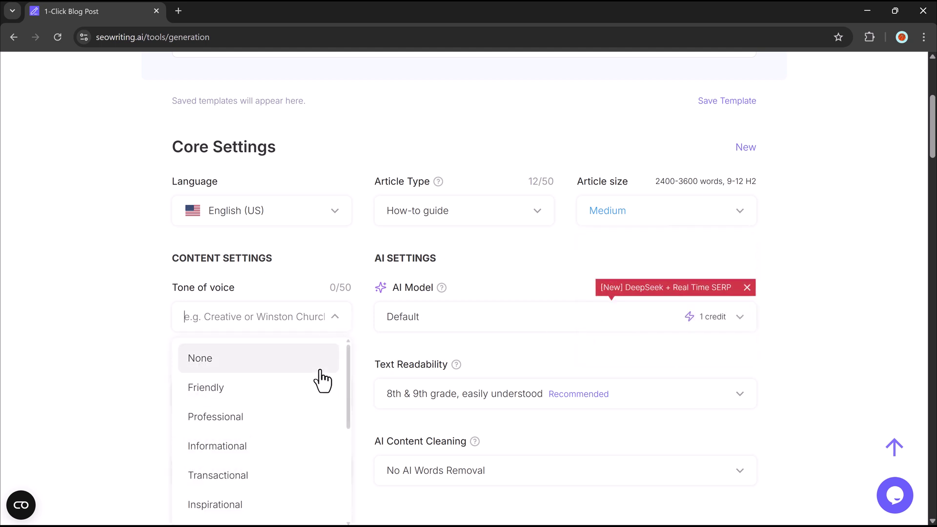
{"action": "left_click", "coordinate": [293, 453]}
{"action": "left_click", "coordinate": [557, 322]}
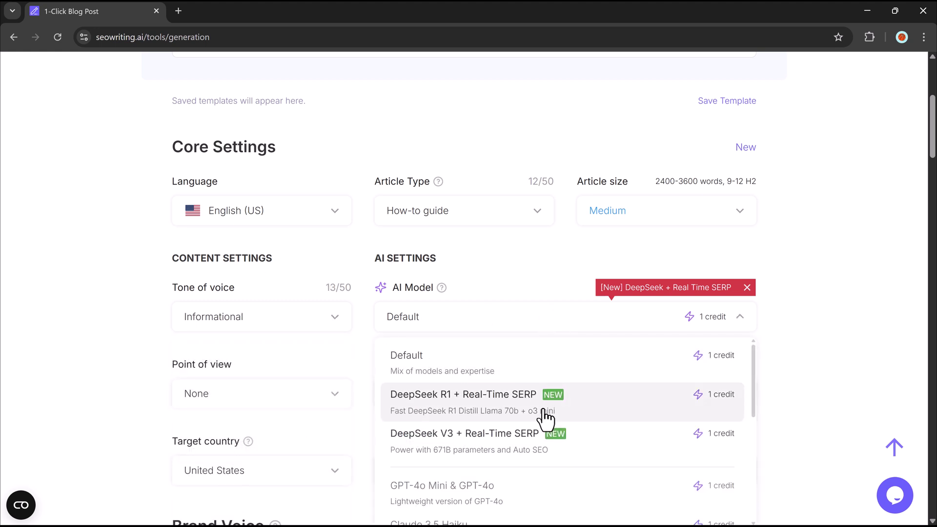
{"action": "left_click", "coordinate": [549, 433]}
- Set point of view to First person singular and brand voice to Tech-Friendly Voice
{"action": "scroll", "coordinate": [555, 350], "scroll_direction": "down", "scroll_amount": 1}
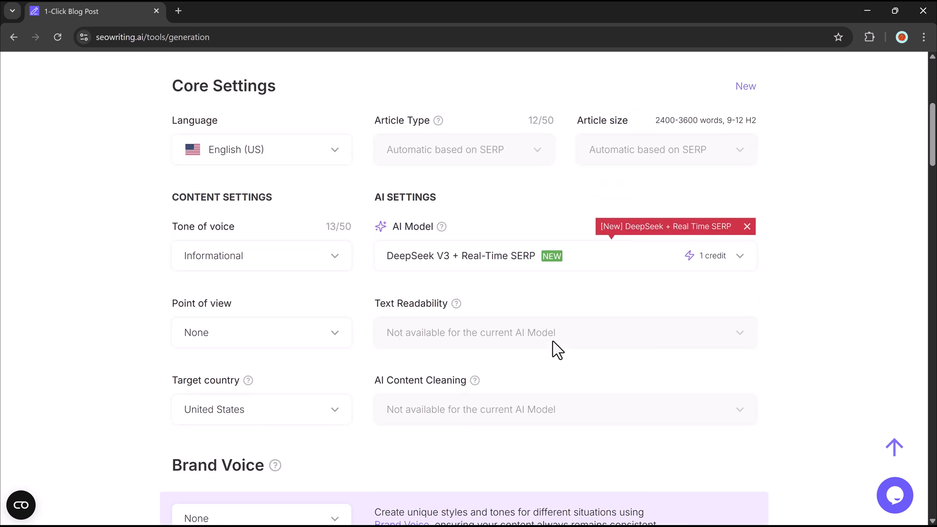
{"action": "left_click", "coordinate": [287, 341]}
{"action": "scroll", "coordinate": [295, 371], "scroll_direction": "down", "scroll_amount": 1}
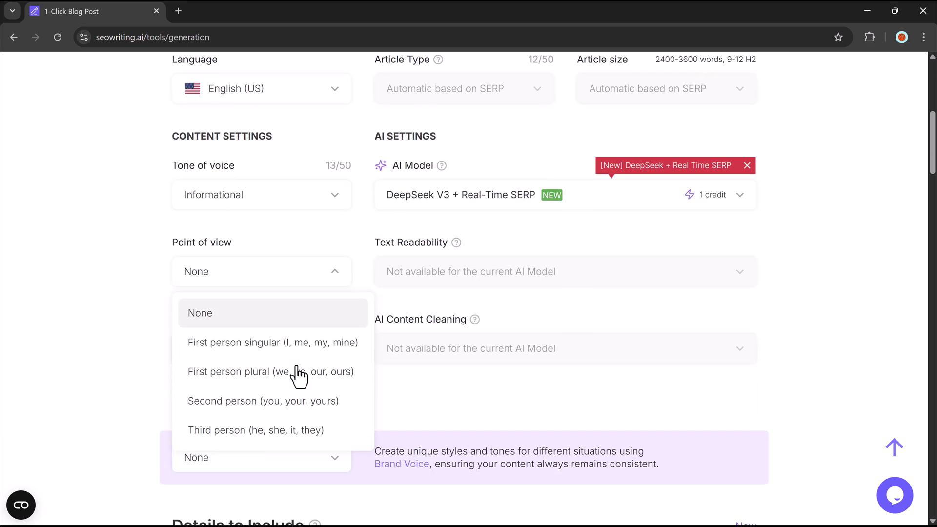
{"action": "left_click", "coordinate": [277, 348]}
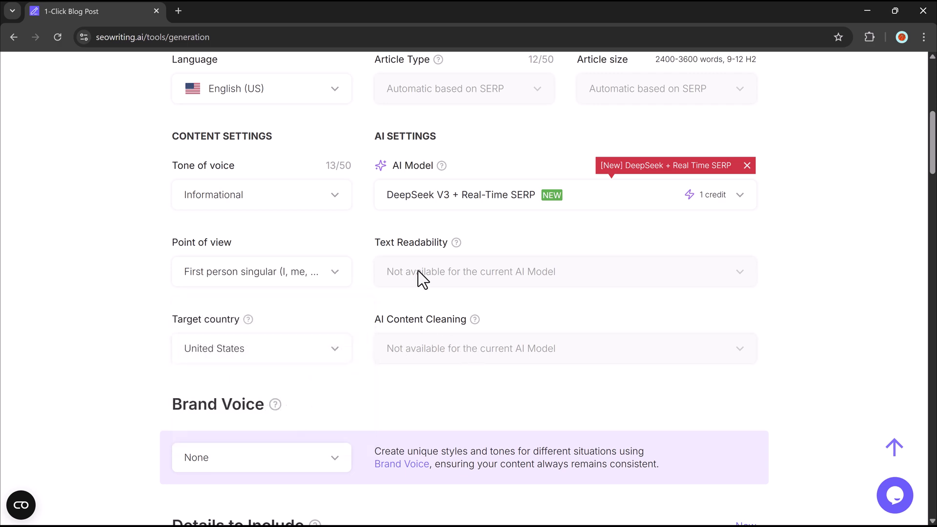
{"action": "scroll", "coordinate": [605, 299], "scroll_direction": "down", "scroll_amount": 3}
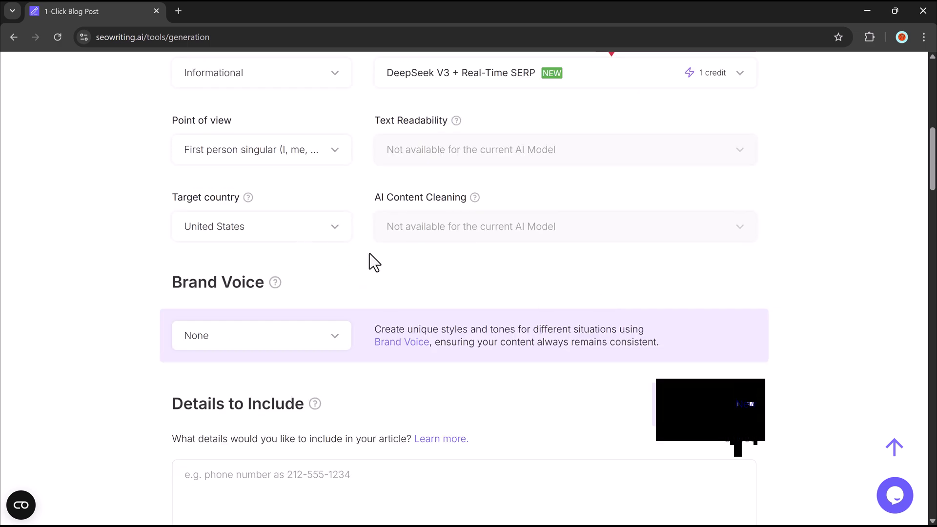
{"action": "scroll", "coordinate": [352, 249], "scroll_direction": "down", "scroll_amount": 3}
{"action": "left_click", "coordinate": [282, 222]}
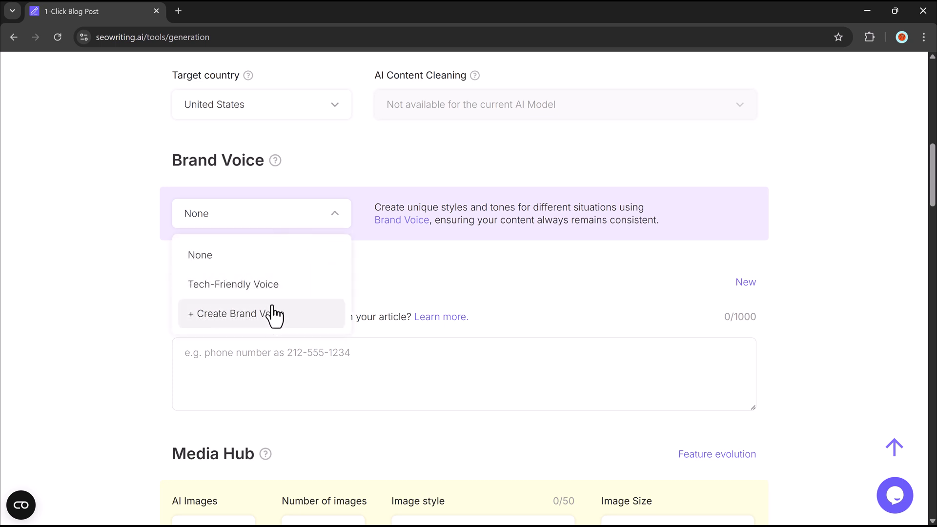
{"action": "left_click", "coordinate": [243, 285]}
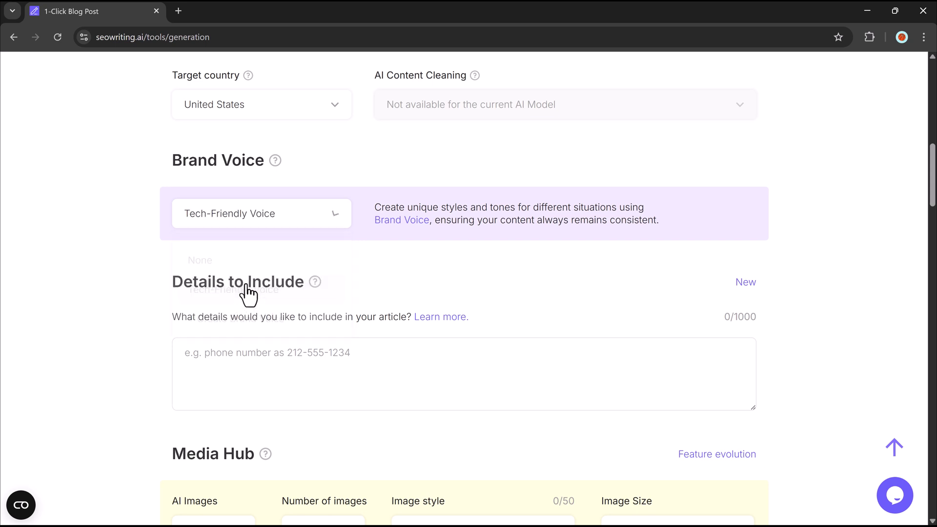
- Keep three AI images in the article and set their style to Photo
{"action": "scroll", "coordinate": [386, 237], "scroll_direction": "down", "scroll_amount": 5}
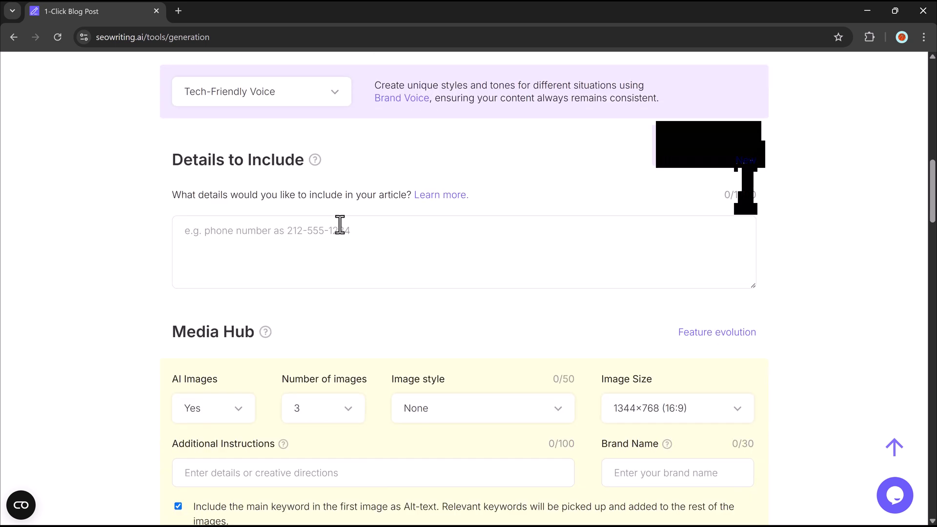
{"action": "left_click", "coordinate": [238, 299]}
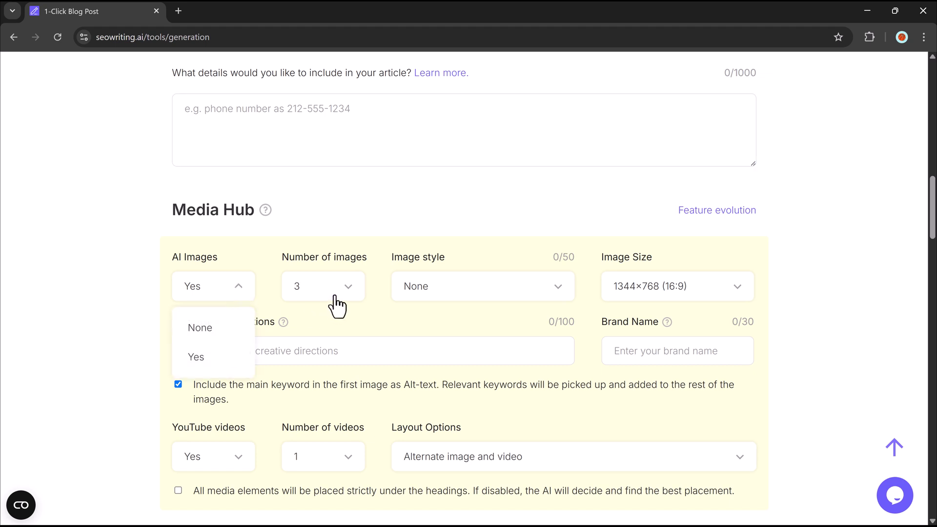
{"action": "left_click", "coordinate": [357, 298]}
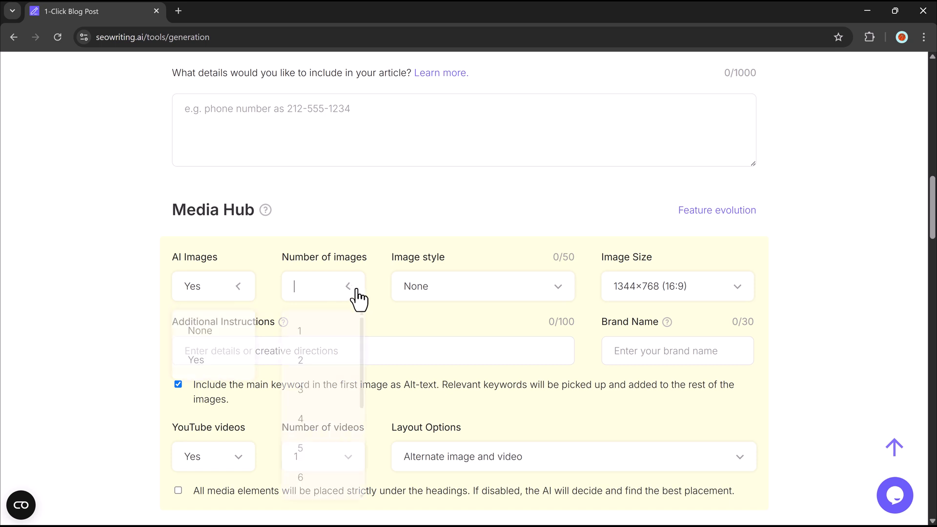
{"action": "left_click", "coordinate": [477, 296]}
{"action": "left_click", "coordinate": [446, 357]}
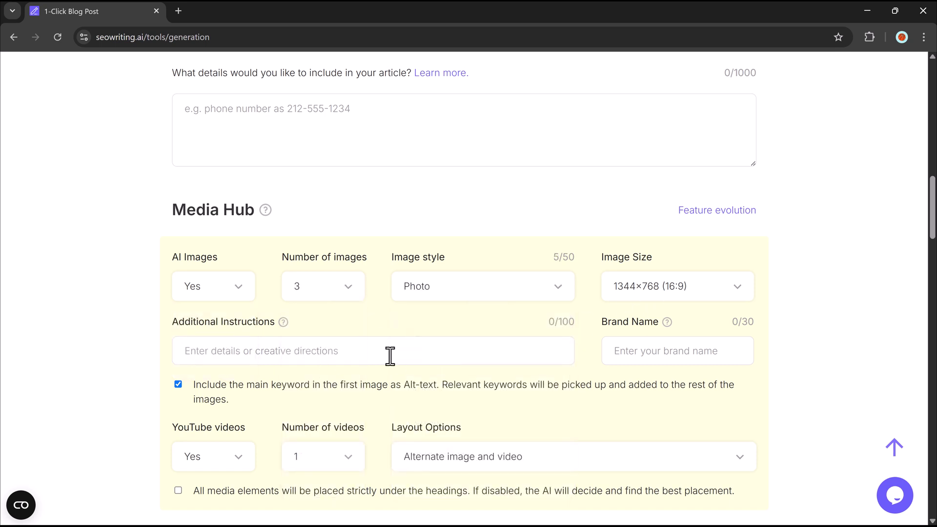
- Include 3 YouTube videos, alternating video and image starting with video
{"action": "scroll", "coordinate": [371, 386], "scroll_direction": "down", "scroll_amount": 2}
{"action": "left_click", "coordinate": [235, 342]}
{"action": "left_click", "coordinate": [359, 343]}
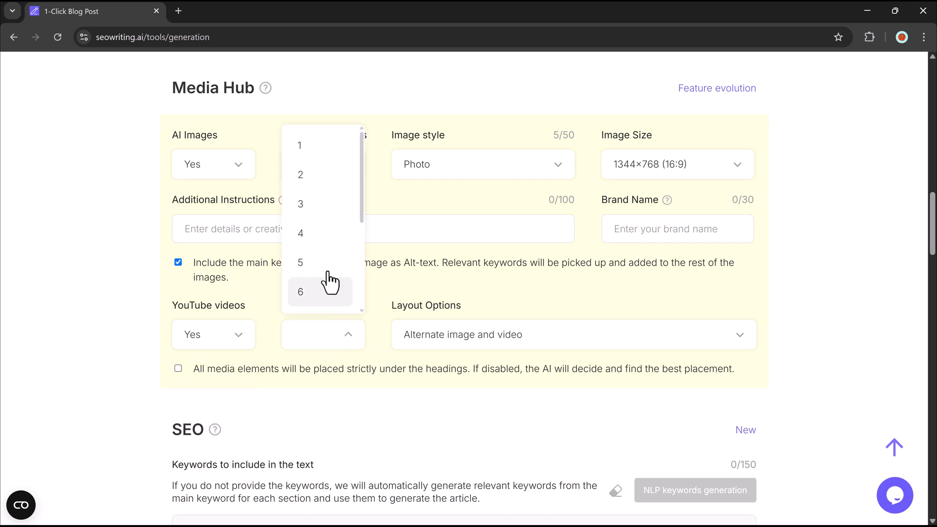
{"action": "left_click", "coordinate": [322, 204]}
{"action": "left_click", "coordinate": [508, 337]}
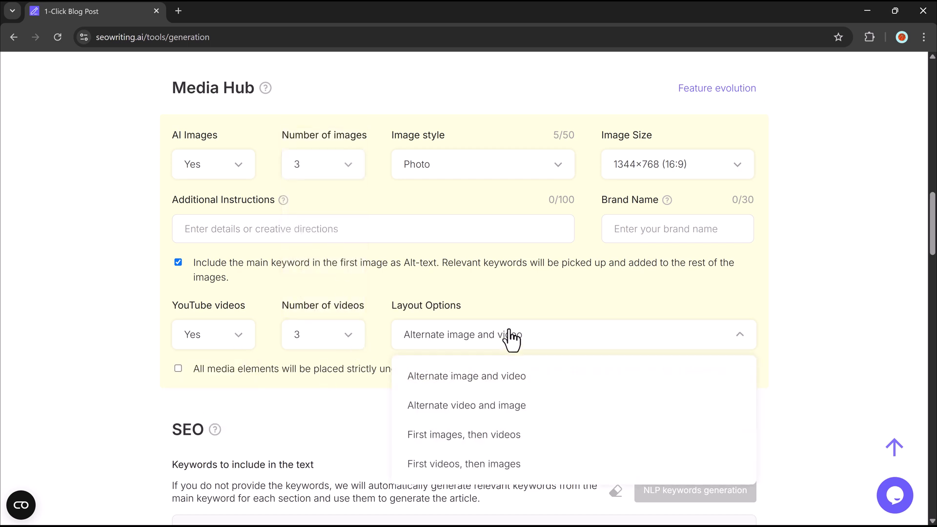
{"action": "left_click", "coordinate": [508, 412]}
{"action": "scroll", "coordinate": [777, 356], "scroll_direction": "down", "scroll_amount": 5}
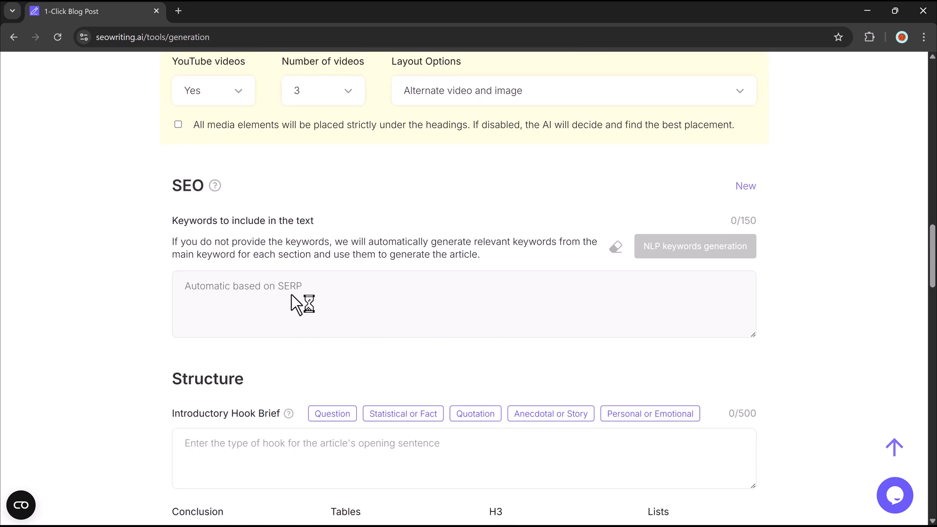
- Change the introductory hook brief from a statistic prompt to a thought-provoking quotation
{"action": "scroll", "coordinate": [391, 310], "scroll_direction": "down", "scroll_amount": 5}
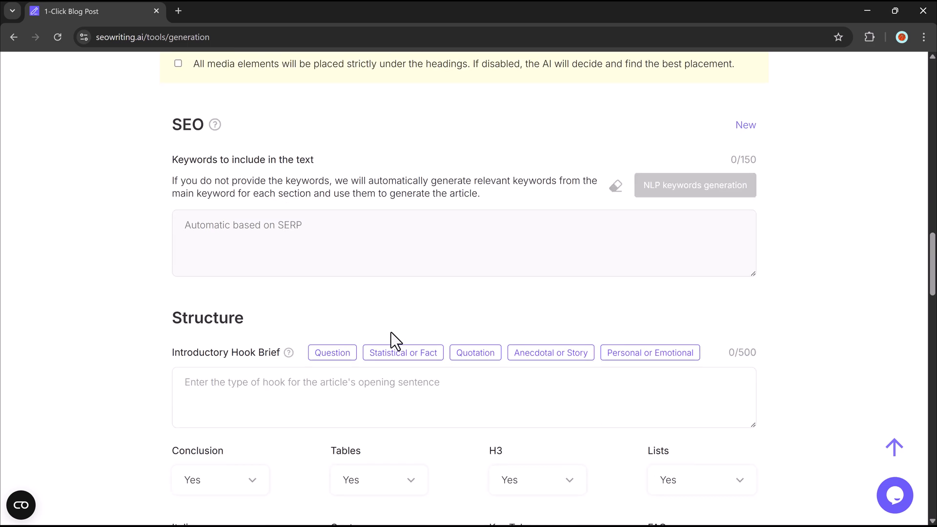
{"action": "left_click", "coordinate": [272, 212]}
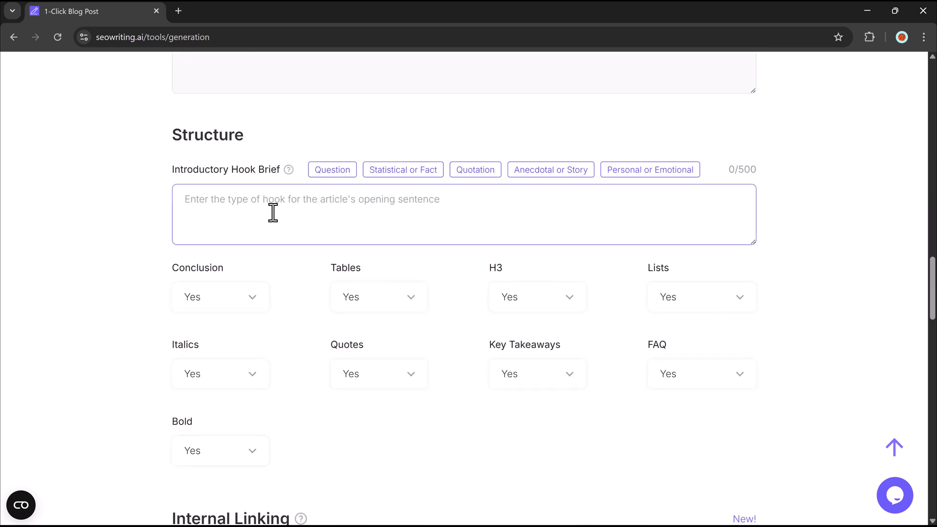
{"action": "left_click", "coordinate": [403, 170]}
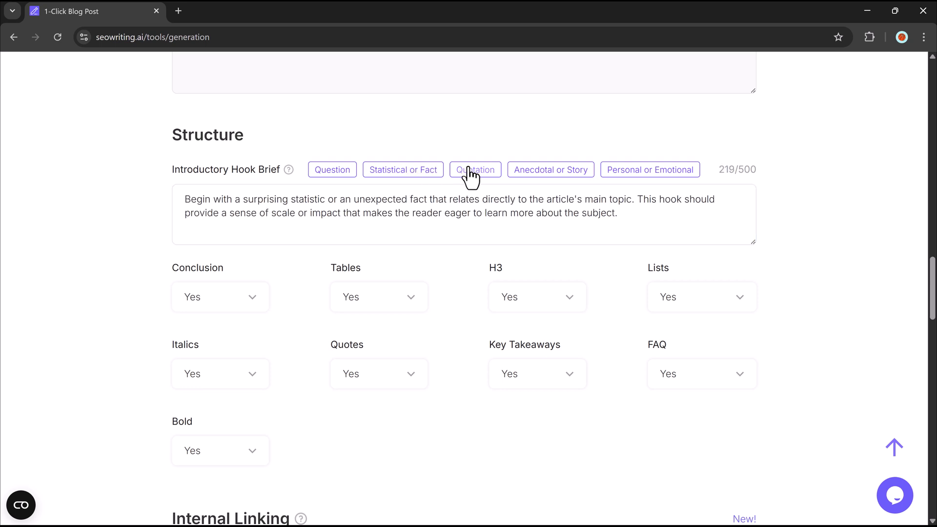
{"action": "left_click", "coordinate": [489, 170]}
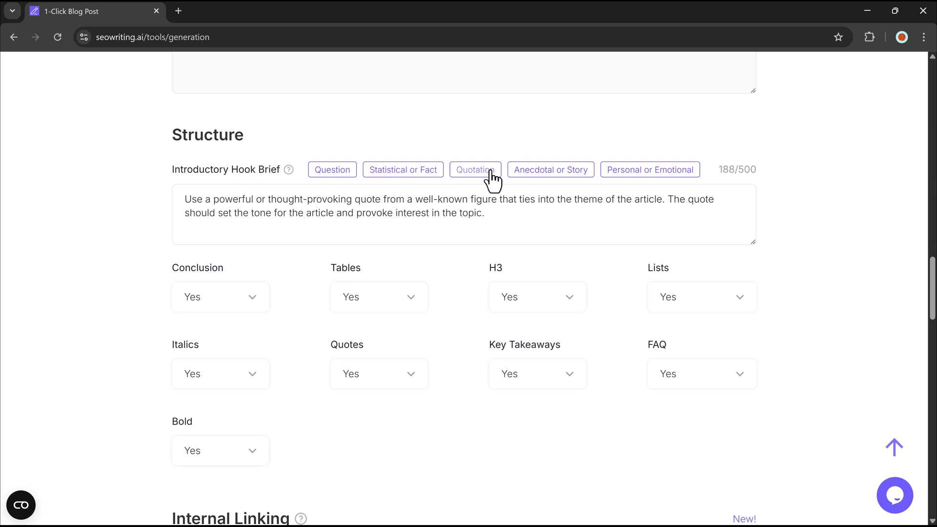
- Keep Conclusion and Tables at Yes, and review the internal linking website and external link type options
{"action": "left_click", "coordinate": [247, 299]}
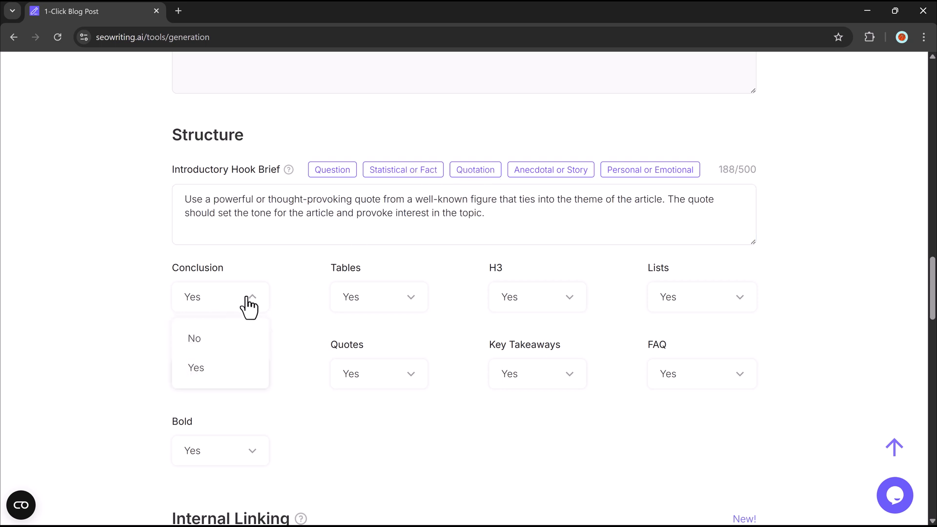
{"action": "left_click", "coordinate": [407, 307]}
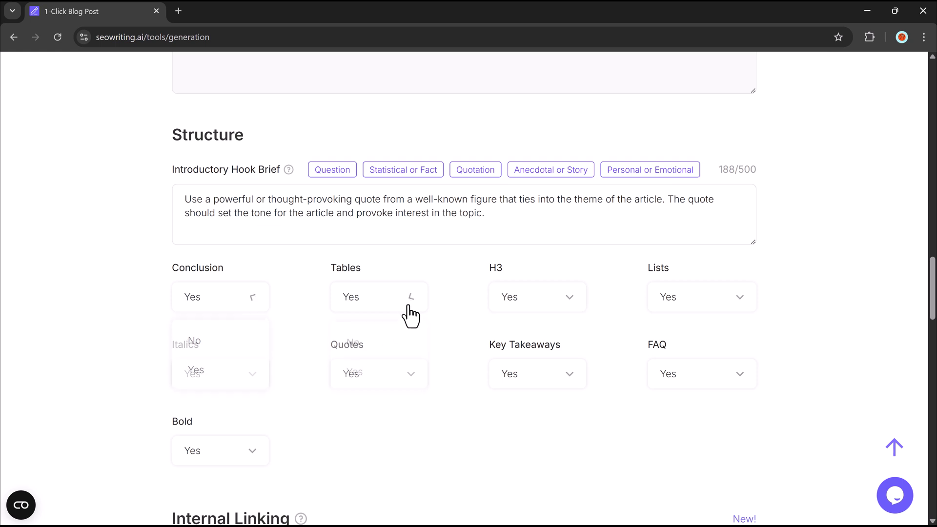
{"action": "left_click", "coordinate": [465, 376]}
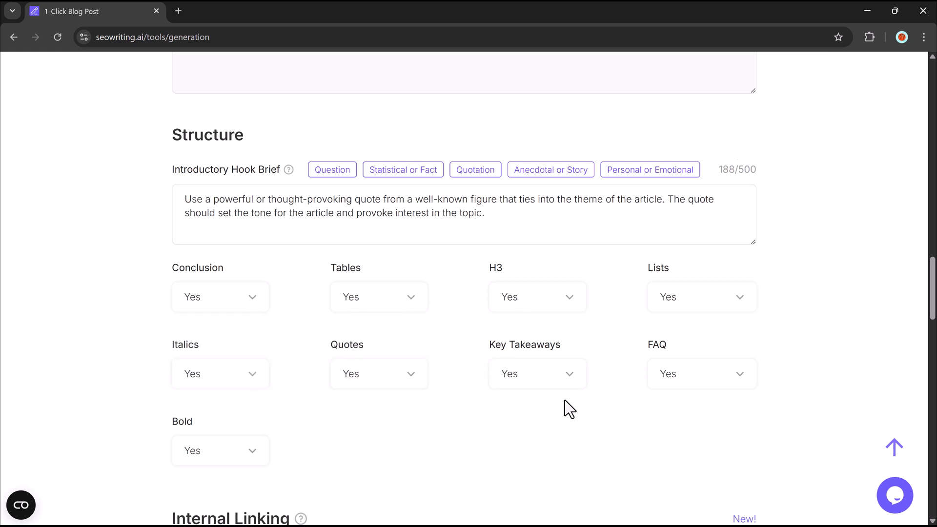
{"action": "scroll", "coordinate": [564, 400], "scroll_direction": "down", "scroll_amount": 2}
{"action": "scroll", "coordinate": [530, 386], "scroll_direction": "down", "scroll_amount": 6}
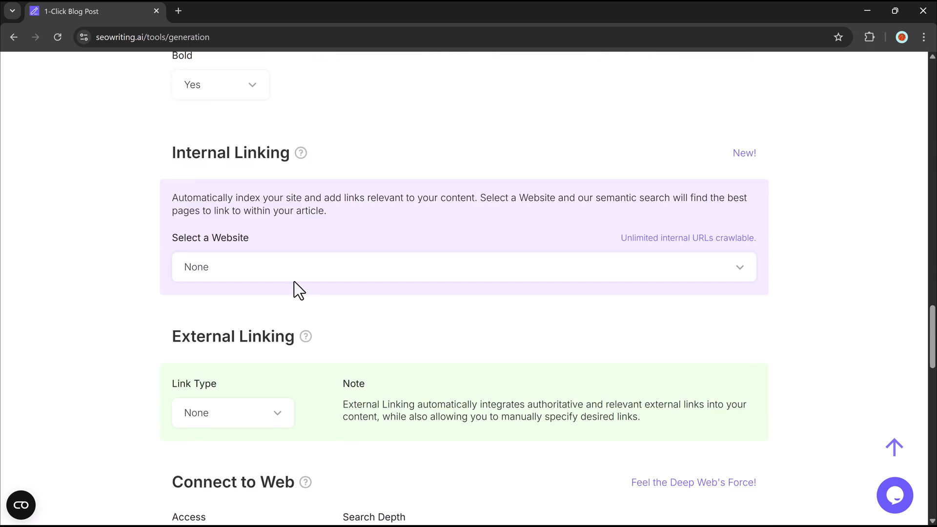
{"action": "left_click", "coordinate": [341, 278]}
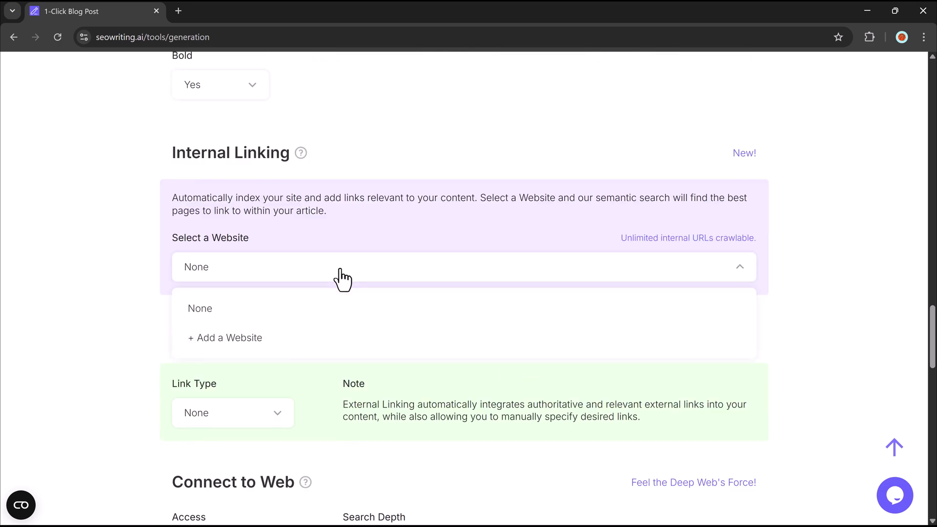
{"action": "scroll", "coordinate": [490, 230], "scroll_direction": "down", "scroll_amount": 3}
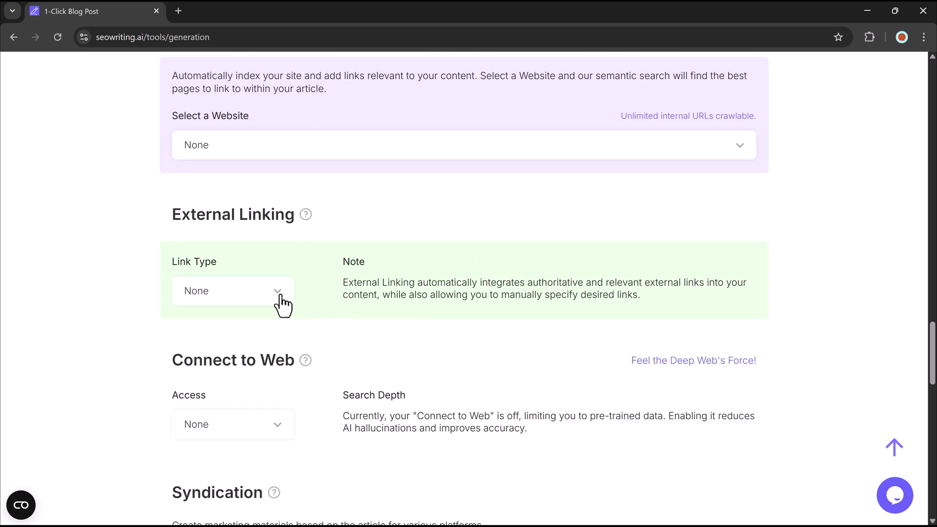
{"action": "left_click", "coordinate": [280, 298]}
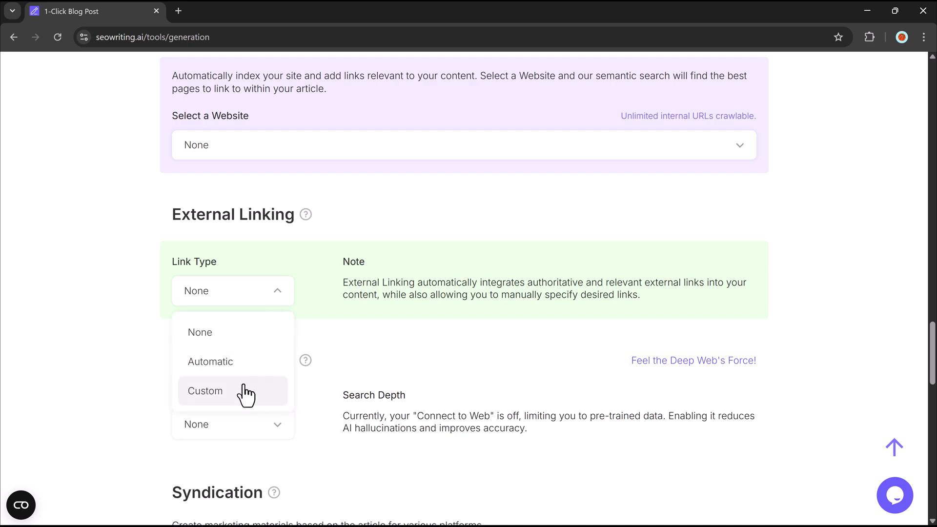
{"action": "scroll", "coordinate": [345, 352], "scroll_direction": "up", "scroll_amount": 15}
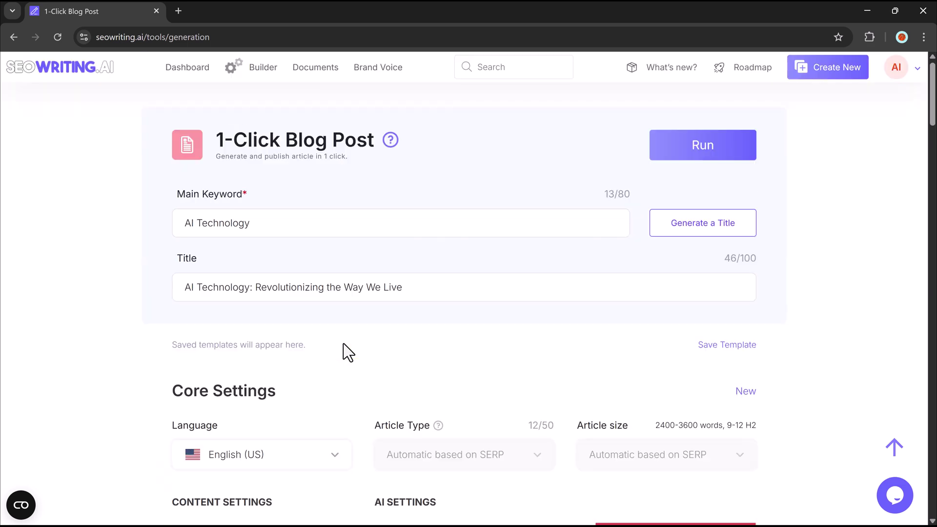
- Run the AI Technology post, then scroll through its finished 4477-word article with images and video
{"action": "left_click", "coordinate": [718, 147]}
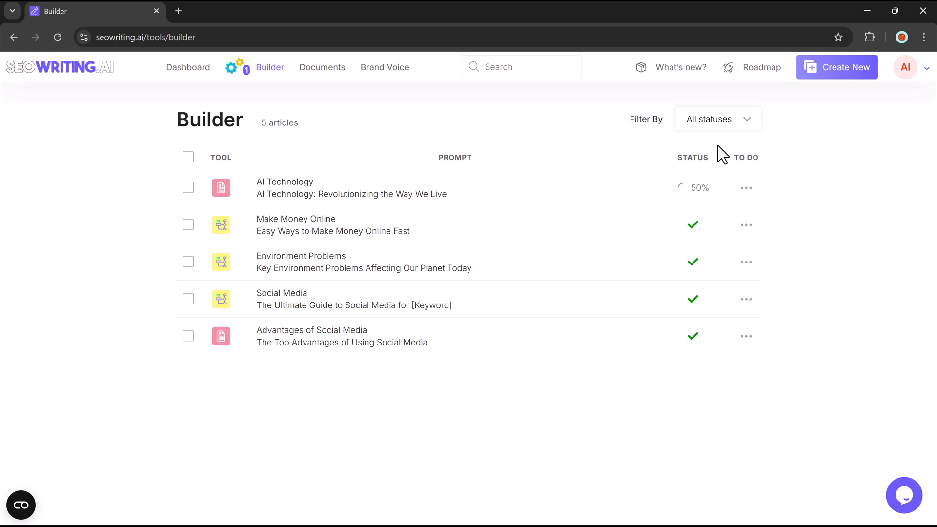
{"action": "left_click", "coordinate": [568, 200]}
{"action": "scroll", "coordinate": [783, 315], "scroll_direction": "down", "scroll_amount": 5}
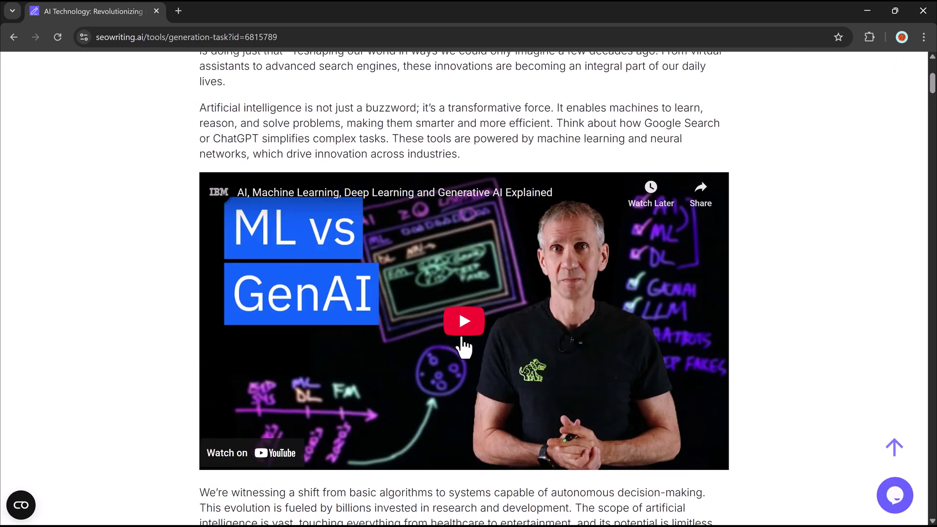
{"action": "scroll", "coordinate": [810, 327], "scroll_direction": "down", "scroll_amount": 15}
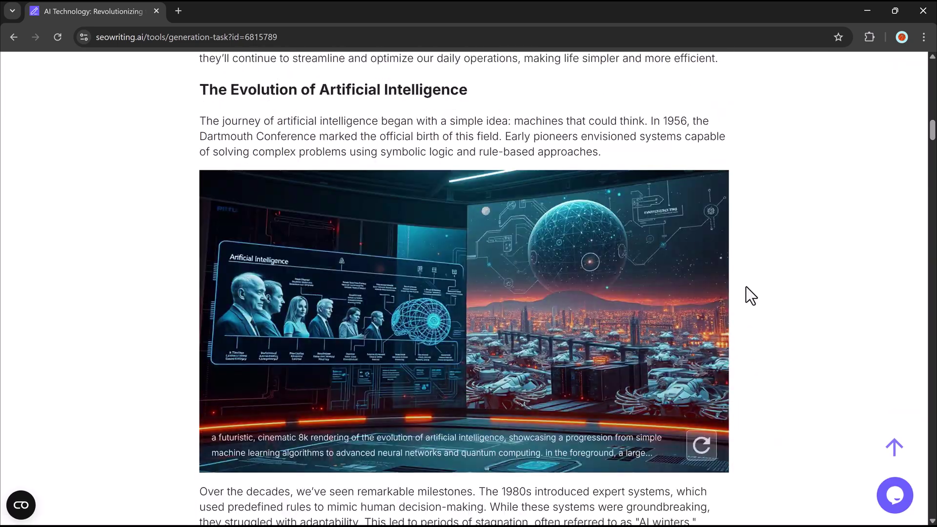
{"action": "scroll", "coordinate": [750, 296], "scroll_direction": "down", "scroll_amount": 20}
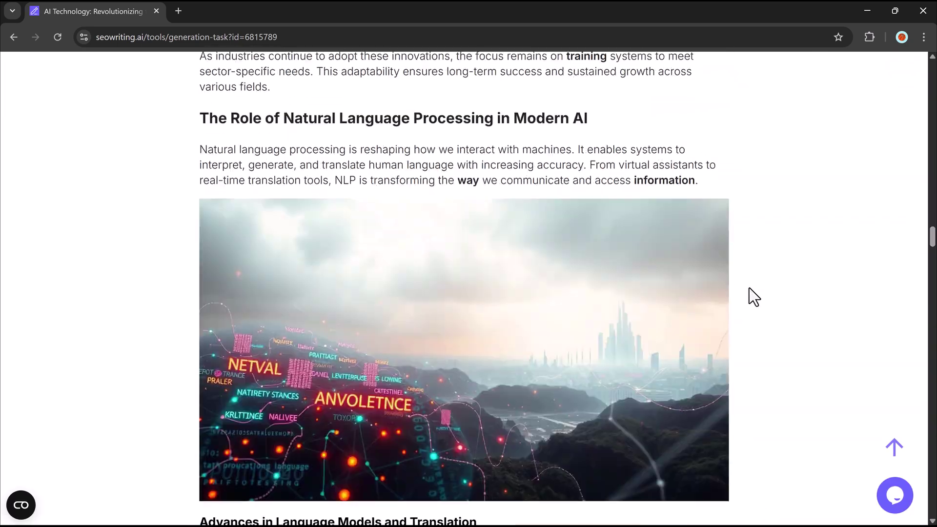
{"action": "scroll", "coordinate": [753, 296], "scroll_direction": "down", "scroll_amount": 20}
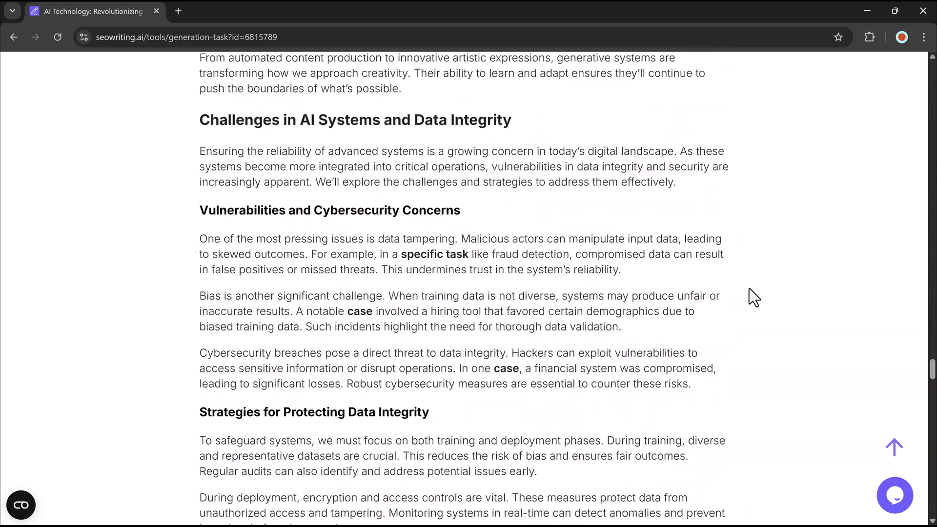
{"action": "scroll", "coordinate": [750, 289], "scroll_direction": "up", "scroll_amount": 20}
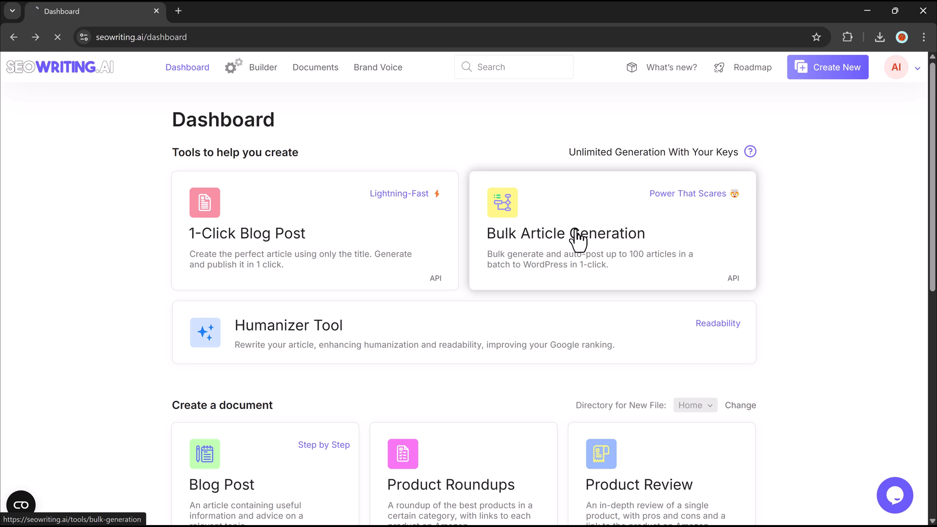
- In Bulk Article Generation, add main keywords Social Media, Environment Problems and Make Money Online
{"action": "left_click", "coordinate": [577, 238]}
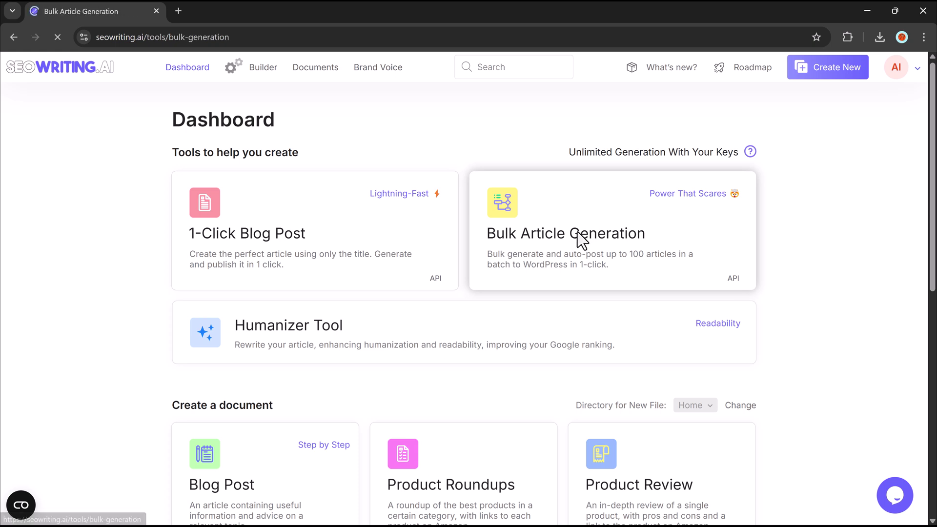
{"action": "left_click", "coordinate": [87, 262]}
{"action": "type", "text": "Social Media"}
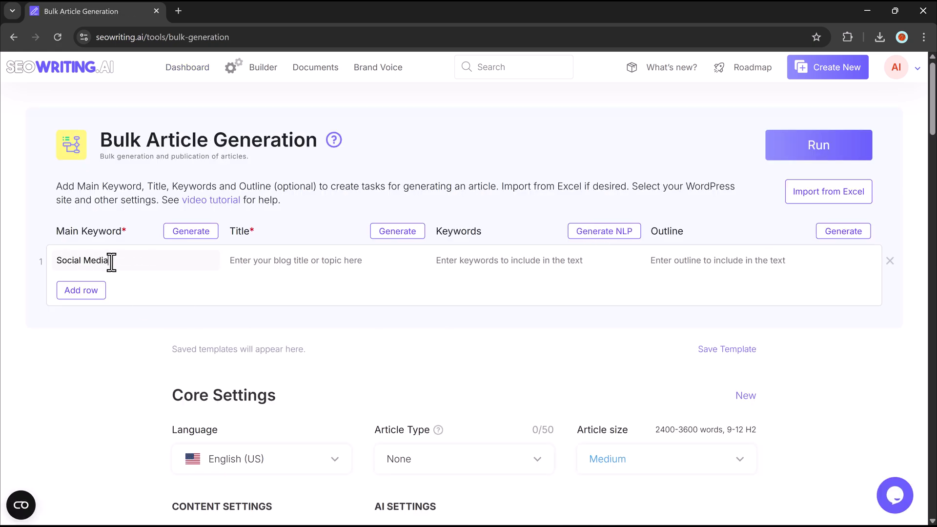
{"action": "left_click", "coordinate": [74, 291]}
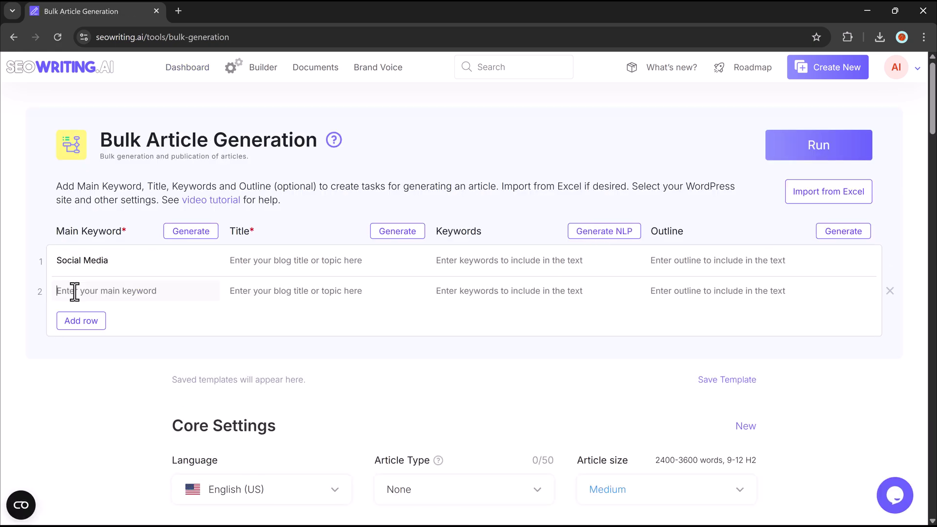
{"action": "type", "text": "Environment Problems"}
{"action": "left_click", "coordinate": [76, 322]}
{"action": "type", "text": "Make Money Online"}
- Generate titles, NLP keywords and outlines for all three rows
{"action": "left_click", "coordinate": [408, 233]}
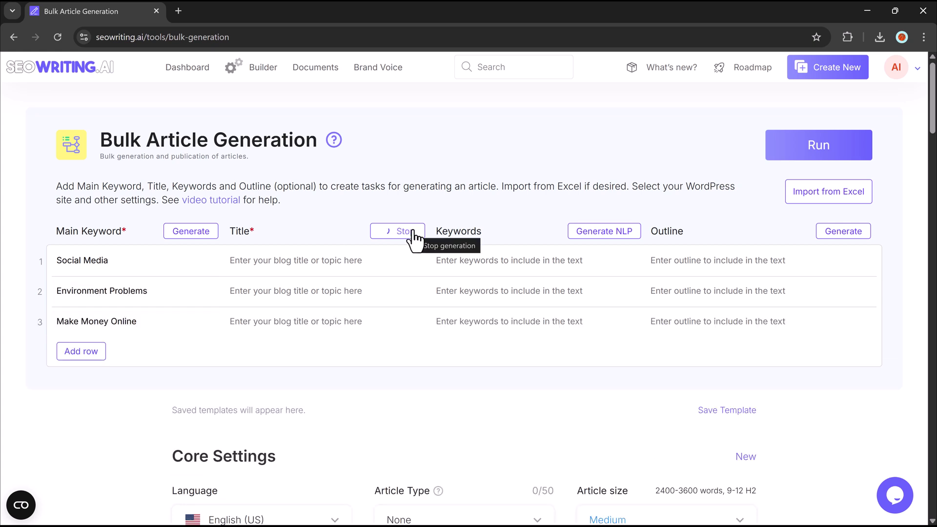
{"action": "left_click", "coordinate": [607, 234]}
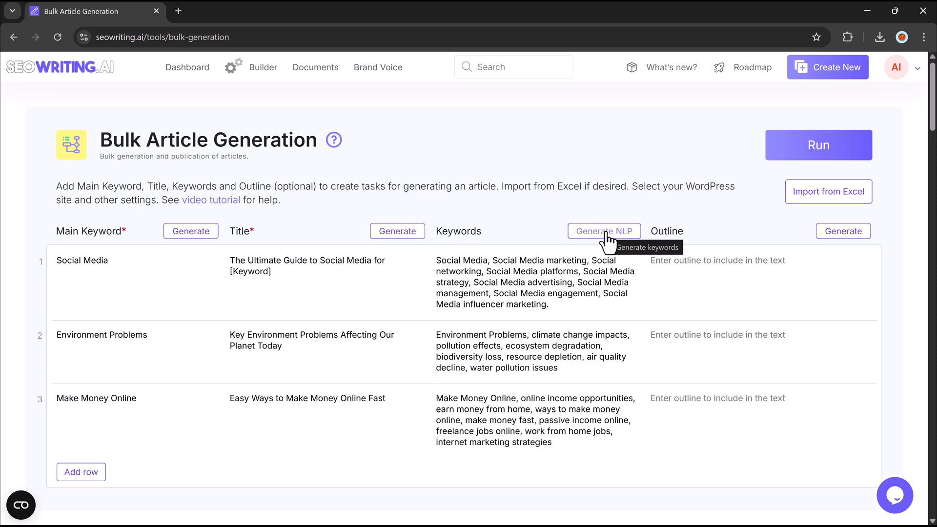
{"action": "left_click", "coordinate": [844, 233]}
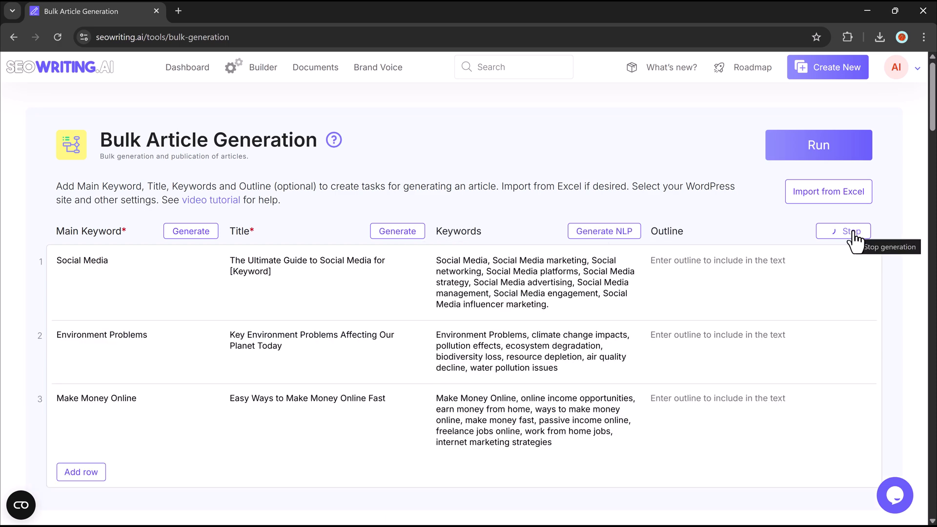
- Set article type News, size Medium, tone Friendly, and AI model DeepSeek R1 with real-time SERP
{"action": "scroll", "coordinate": [836, 230], "scroll_direction": "down", "scroll_amount": 15}
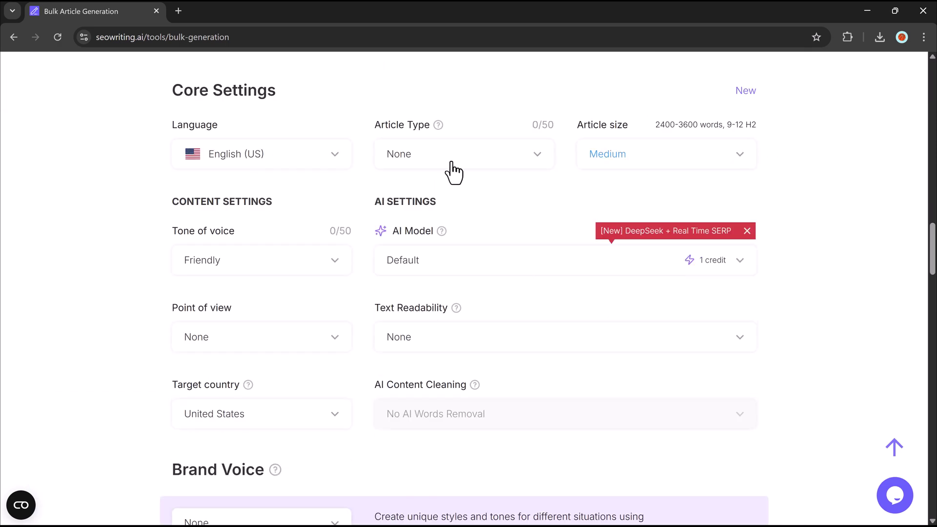
{"action": "left_click", "coordinate": [445, 165]}
{"action": "left_click", "coordinate": [410, 310]}
{"action": "left_click", "coordinate": [678, 153]}
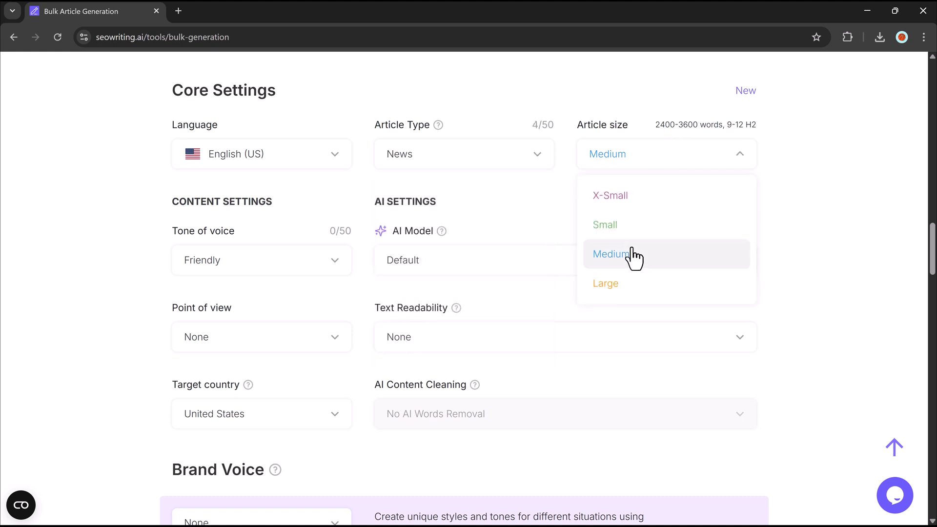
{"action": "left_click", "coordinate": [629, 258]}
{"action": "left_click", "coordinate": [280, 278]}
{"action": "left_click", "coordinate": [247, 336]}
{"action": "left_click", "coordinate": [596, 258]}
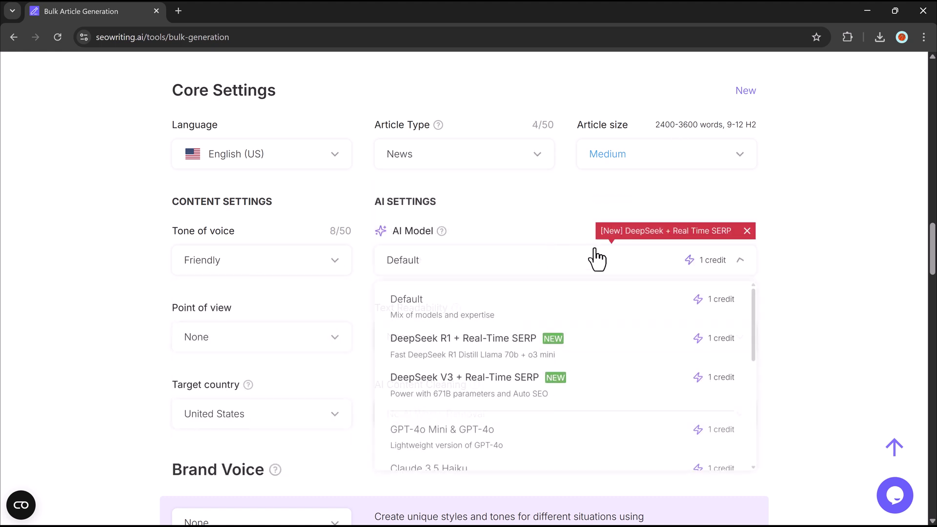
{"action": "left_click", "coordinate": [571, 352]}
- Use first person singular point of view and turn on AI images with 5 images
{"action": "scroll", "coordinate": [580, 342], "scroll_direction": "down", "scroll_amount": 1}
{"action": "left_click", "coordinate": [253, 276]}
{"action": "left_click", "coordinate": [253, 347]}
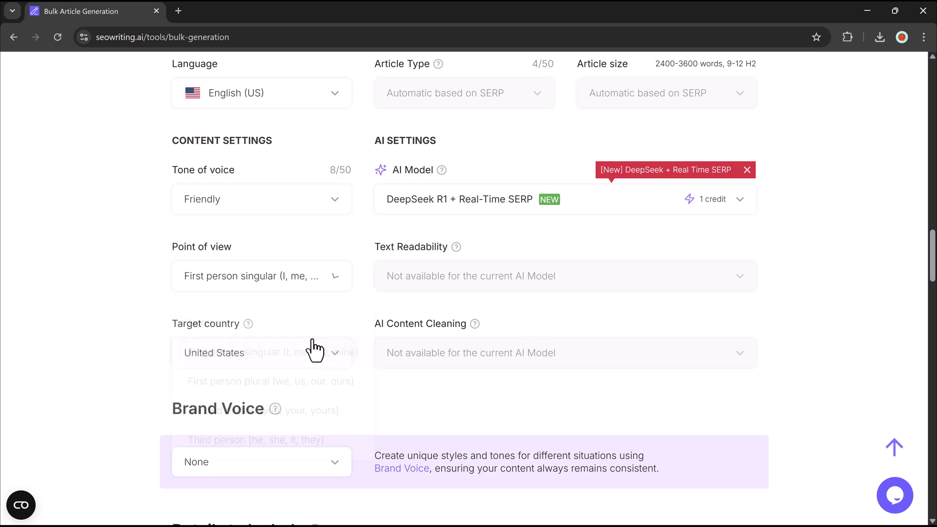
{"action": "left_click", "coordinate": [251, 356]}
{"action": "scroll", "coordinate": [544, 362], "scroll_direction": "down", "scroll_amount": 10}
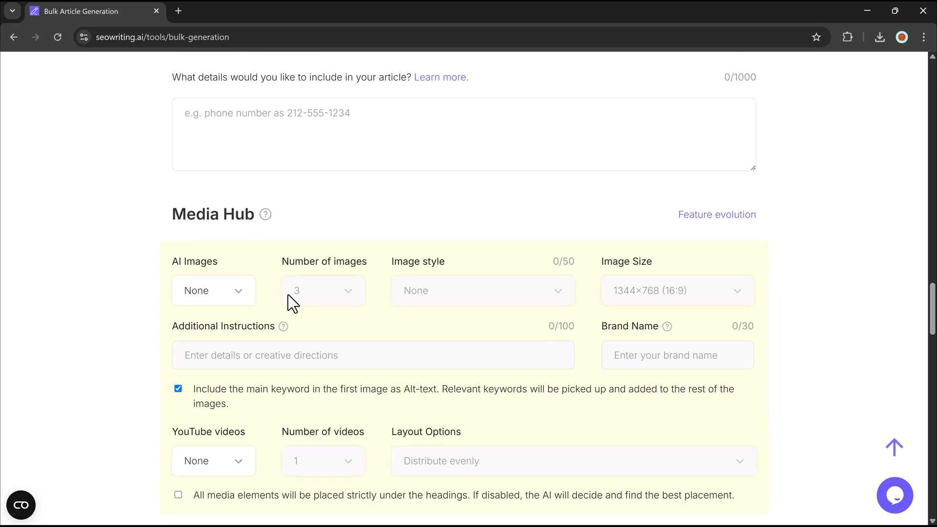
{"action": "left_click", "coordinate": [205, 293]}
{"action": "left_click", "coordinate": [196, 361]}
{"action": "left_click", "coordinate": [322, 290]}
{"action": "left_click", "coordinate": [299, 456]}
- Leave YouTube videos at None, use a quotation hook, and run the three-article batch
{"action": "scroll", "coordinate": [255, 341], "scroll_direction": "down", "scroll_amount": 3}
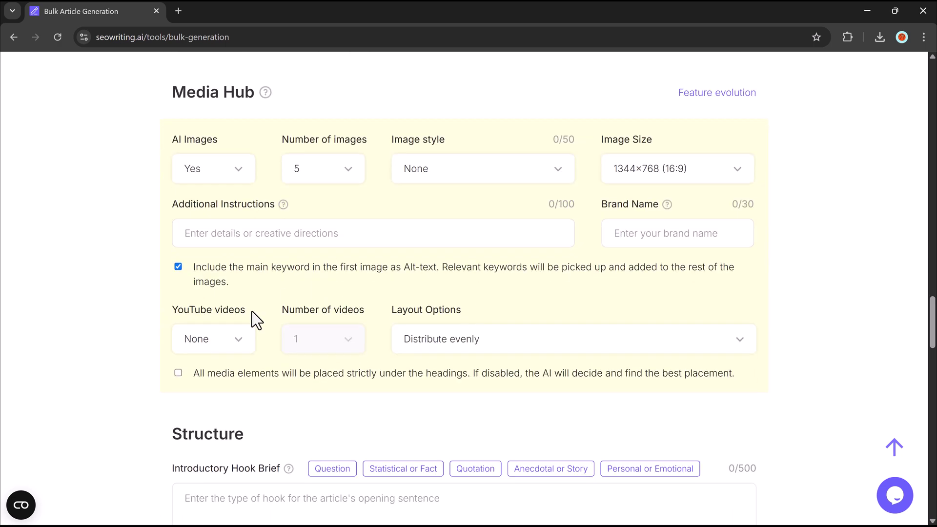
{"action": "left_click", "coordinate": [210, 341]}
{"action": "left_click", "coordinate": [193, 382]}
{"action": "scroll", "coordinate": [468, 317], "scroll_direction": "down", "scroll_amount": 4}
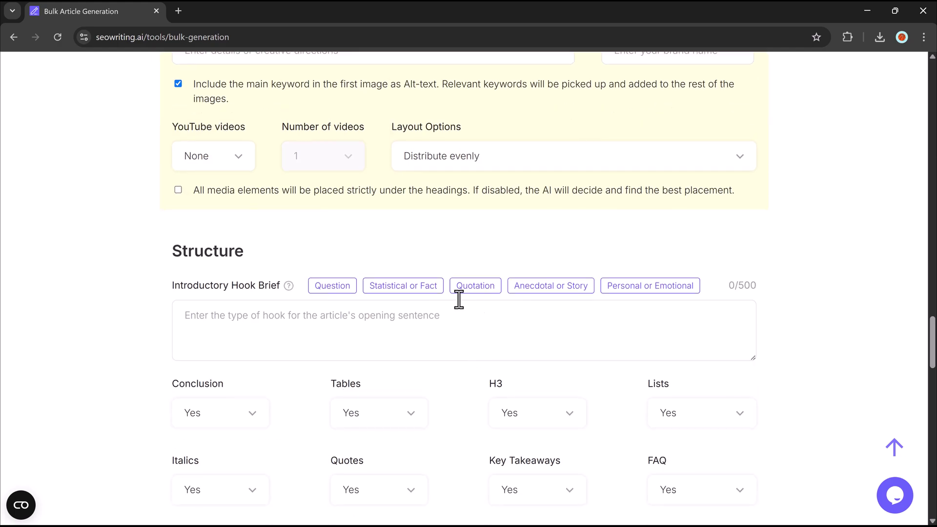
{"action": "left_click", "coordinate": [496, 299]}
{"action": "scroll", "coordinate": [417, 340], "scroll_direction": "down", "scroll_amount": 10}
{"action": "scroll", "coordinate": [361, 360], "scroll_direction": "down", "scroll_amount": 3}
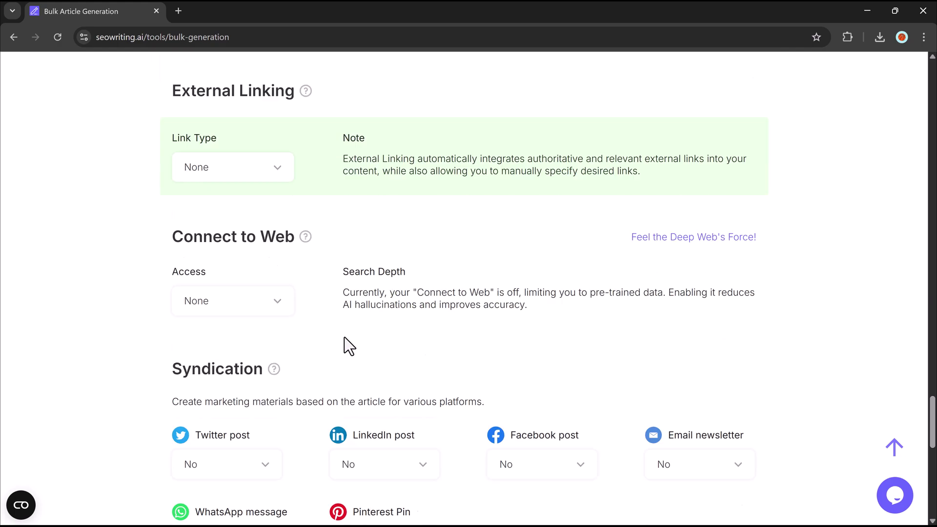
{"action": "scroll", "coordinate": [362, 360], "scroll_direction": "up", "scroll_amount": 20}
{"action": "double_click", "coordinate": [824, 153]}
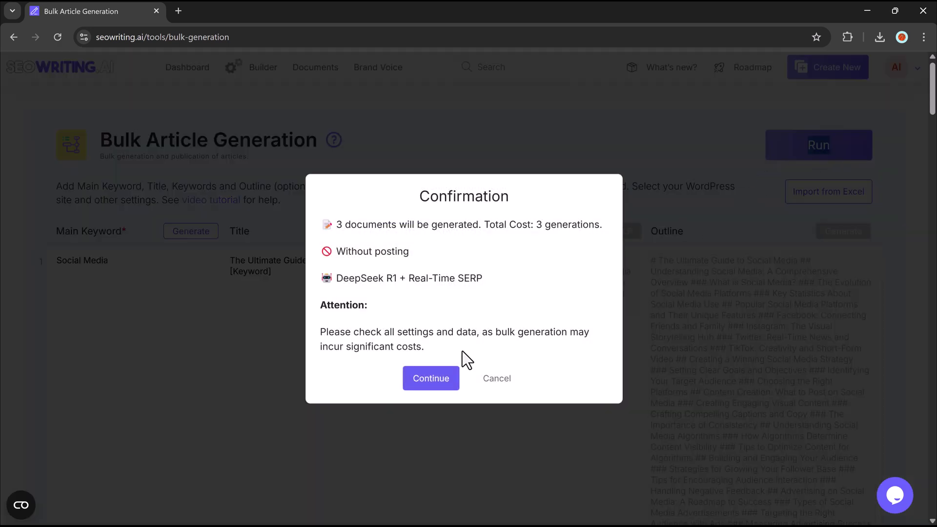
- Confirm generating the three articles and look over the finished Make Money Online article
{"action": "left_click", "coordinate": [432, 378]}
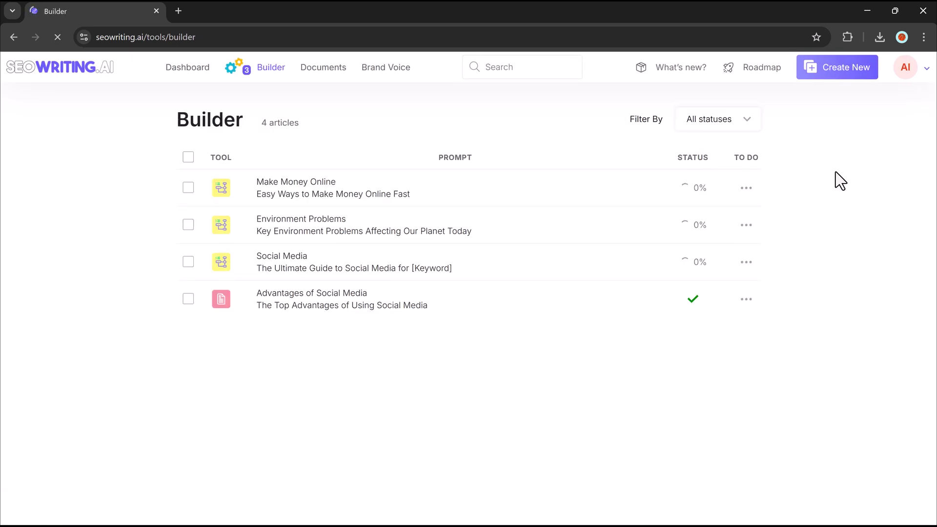
{"action": "left_click", "coordinate": [502, 190]}
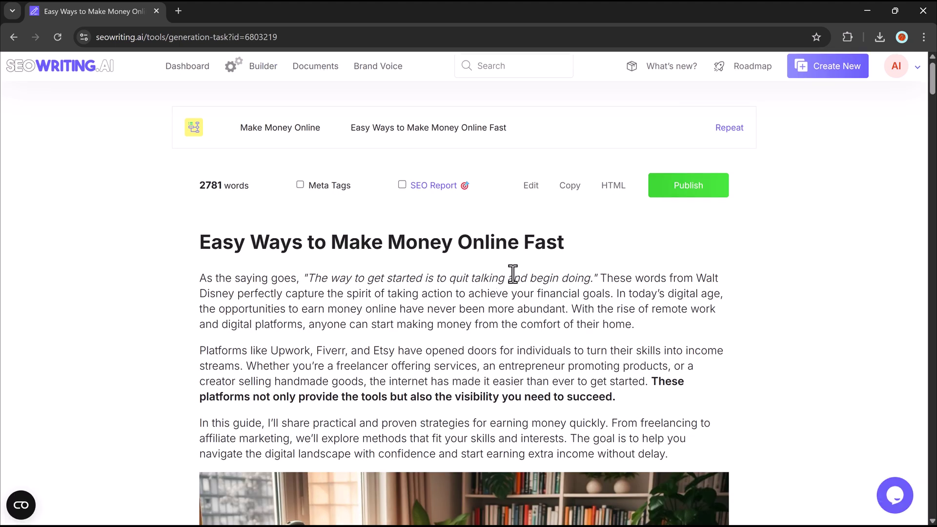
{"action": "scroll", "coordinate": [515, 278], "scroll_direction": "down", "scroll_amount": 15}
{"action": "scroll", "coordinate": [113, 118], "scroll_direction": "up", "scroll_amount": 20}
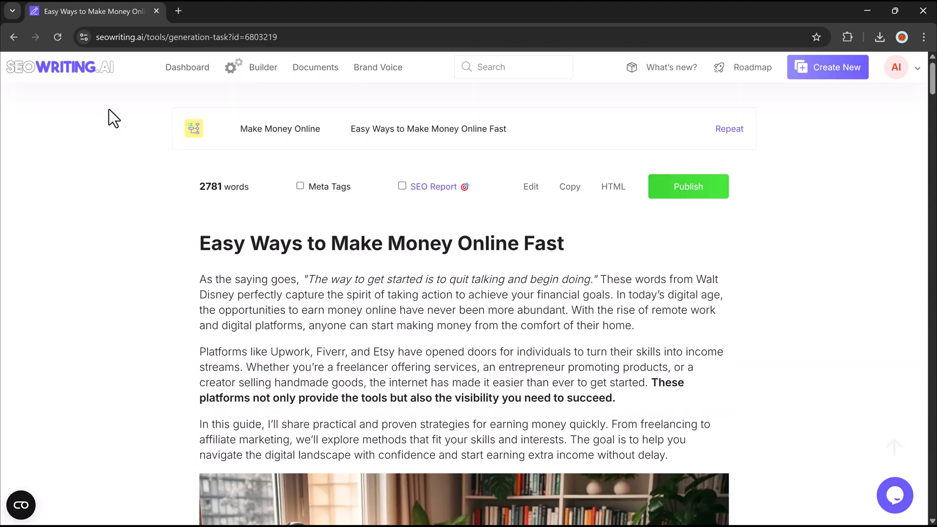
{"action": "key", "text": "alt+Left"}
- Look over the finished Social Media and Environment Problems articles
{"action": "left_click", "coordinate": [355, 272]}
{"action": "scroll", "coordinate": [493, 272], "scroll_direction": "down", "scroll_amount": 10}
{"action": "key", "text": "alt+Left"}
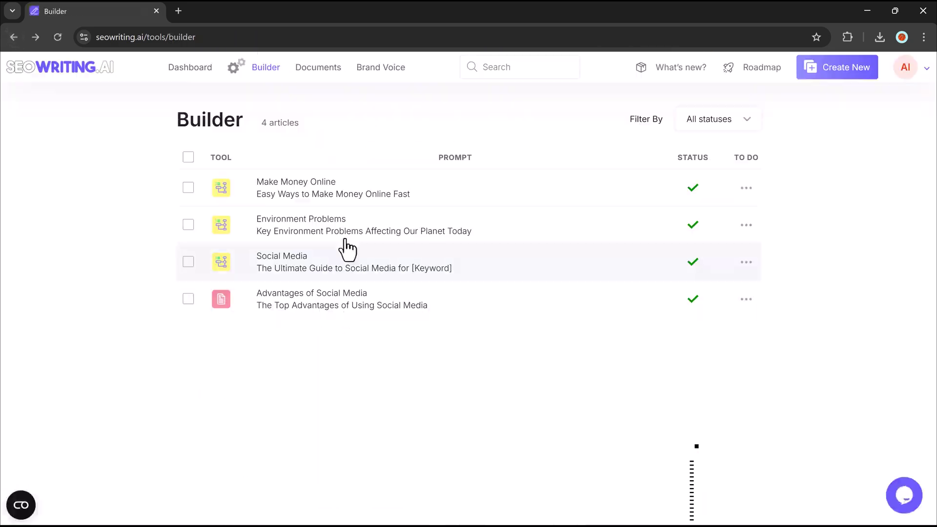
{"action": "left_click", "coordinate": [346, 240]}
{"action": "scroll", "coordinate": [751, 294], "scroll_direction": "down", "scroll_amount": 20}
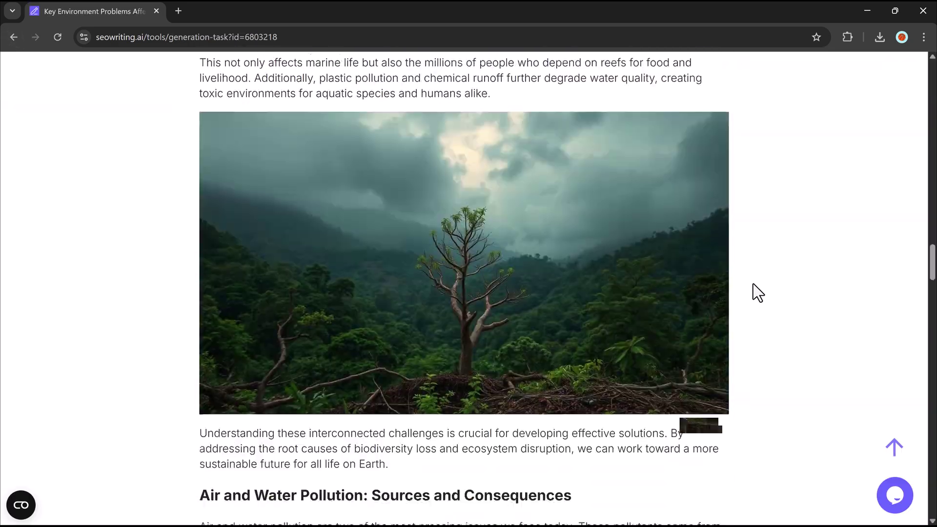
{"action": "scroll", "coordinate": [755, 285], "scroll_direction": "down", "scroll_amount": 10}
{"action": "scroll", "coordinate": [755, 284], "scroll_direction": "up", "scroll_amount": 20}
- From the Dashboard, bring up the Humanizer Tool with its input text box ready
{"action": "left_click", "coordinate": [13, 37]}
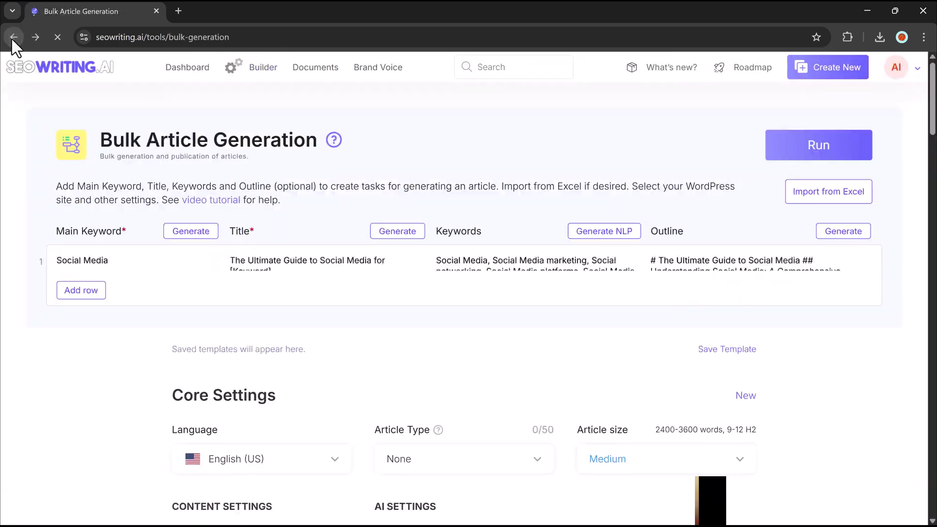
{"action": "left_click", "coordinate": [14, 37]}
{"action": "left_click", "coordinate": [341, 341]}
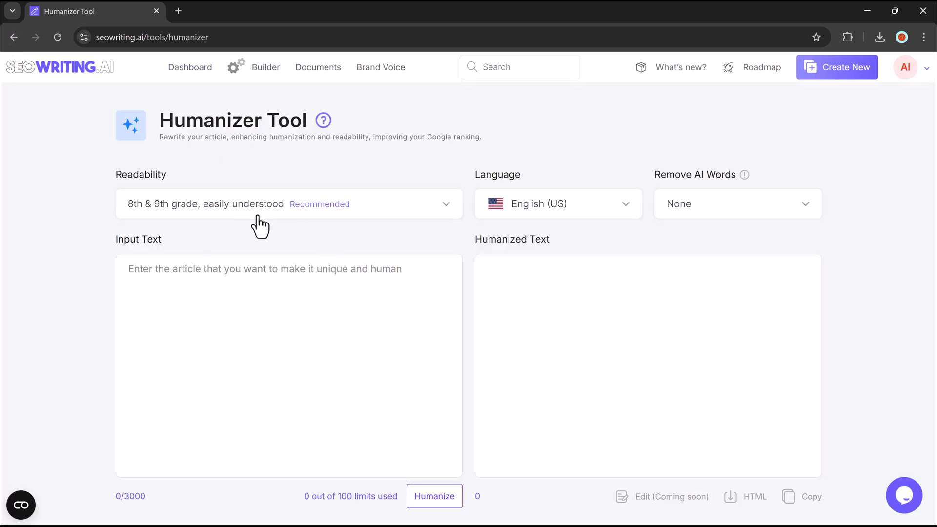
{"action": "left_click", "coordinate": [347, 296]}
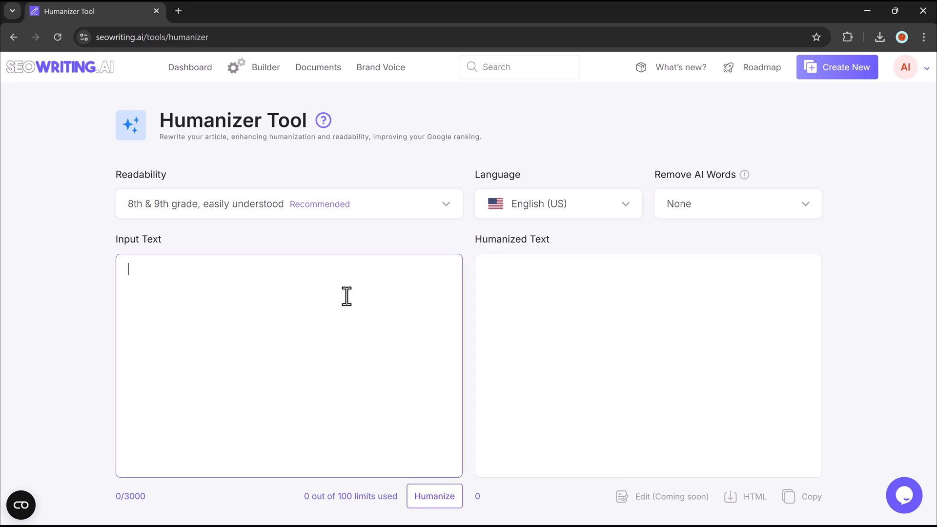
- In a new chatgpt.com tab, stop ChatGPT's Man's Search for Meaning reply and select its paragraphs
{"action": "left_click", "coordinate": [179, 10]}
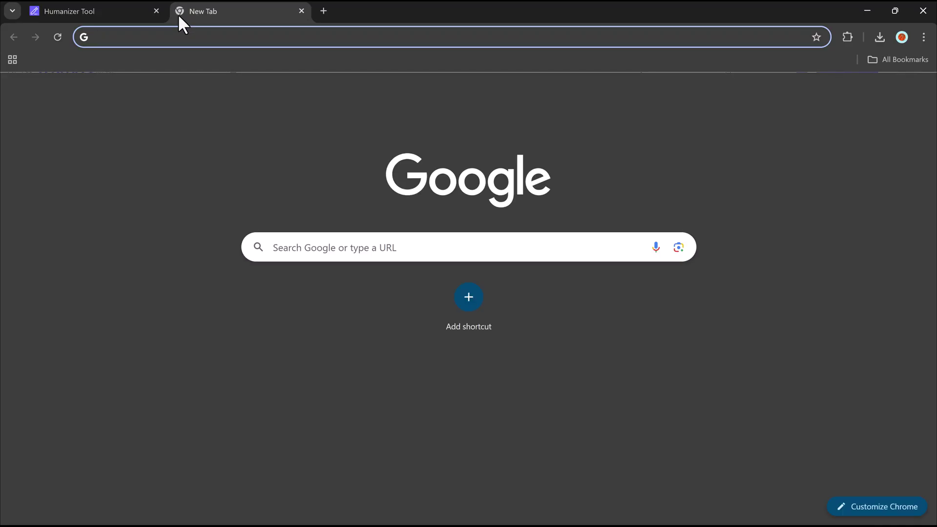
{"action": "type", "text": "c"}
{"action": "key", "text": "Return"}
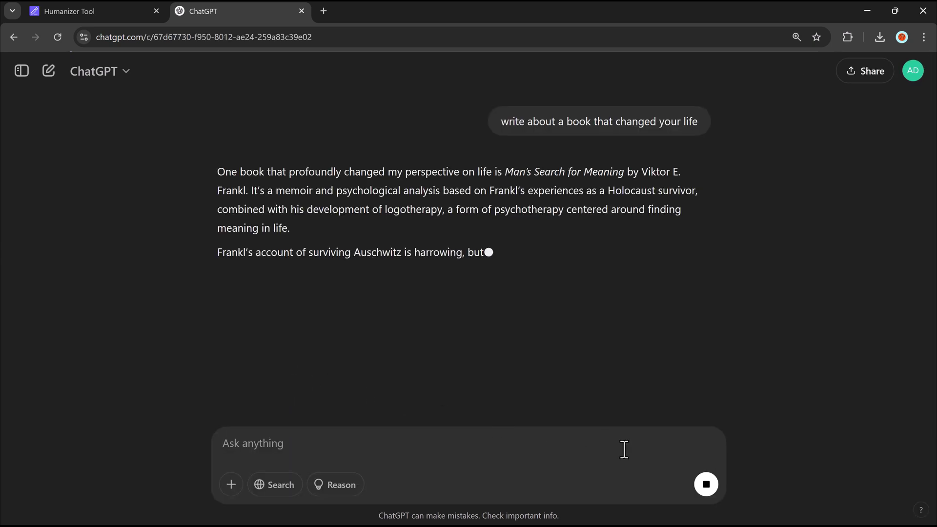
{"action": "left_click", "coordinate": [706, 486]}
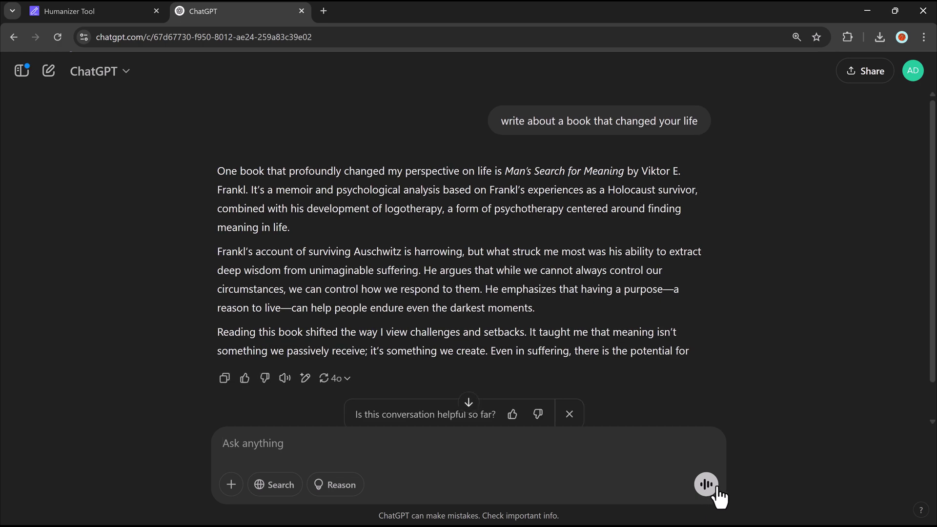
{"action": "left_click_drag", "start_coordinate": [487, 355], "coordinate": [194, 155]}
{"action": "key", "text": "ctrl+c"}
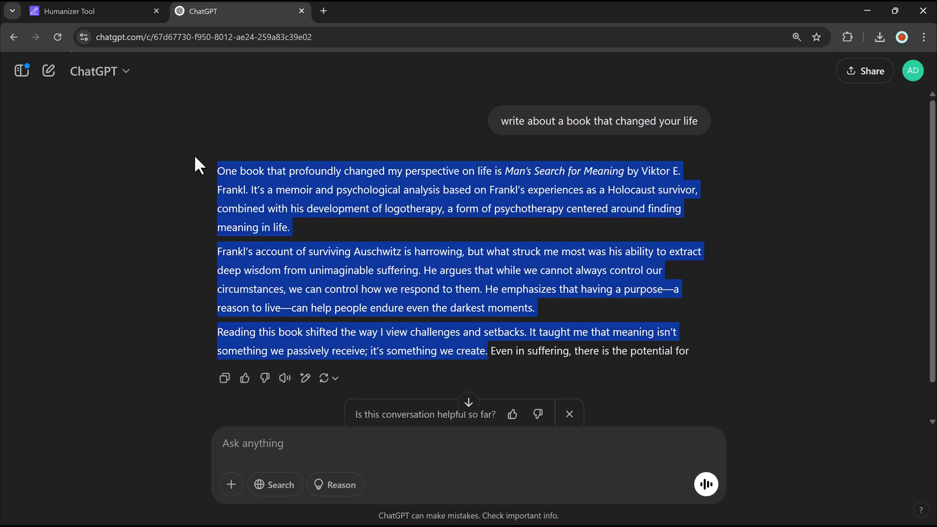
- Paste the ChatGPT essay into the Humanizer Tool, humanize it, and go back to the Dashboard
{"action": "left_click", "coordinate": [110, 14]}
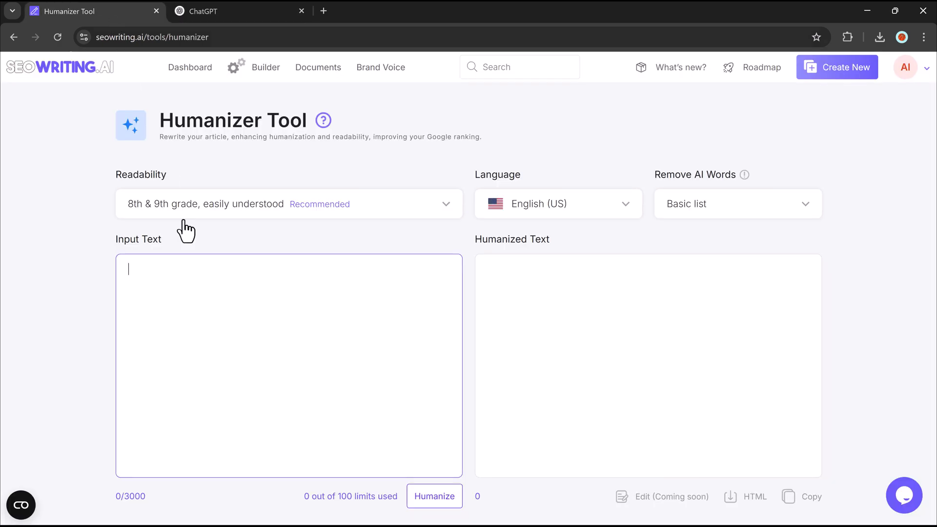
{"action": "left_click", "coordinate": [200, 287]}
{"action": "key", "text": "ctrl+v"}
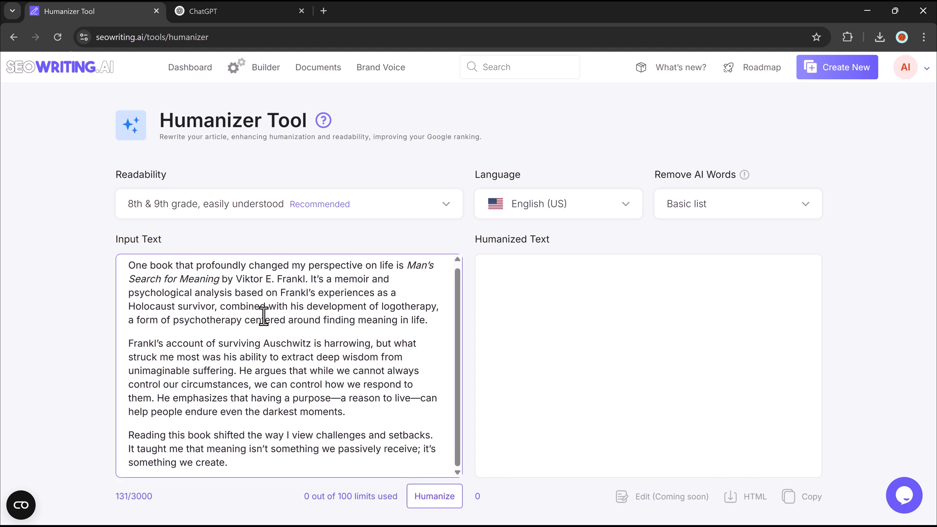
{"action": "left_click", "coordinate": [426, 509]}
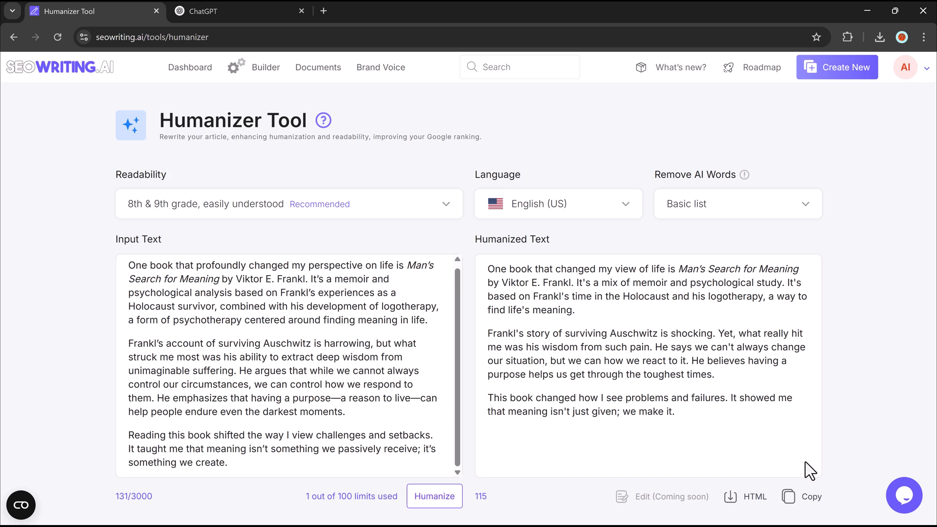
{"action": "left_click", "coordinate": [18, 38]}
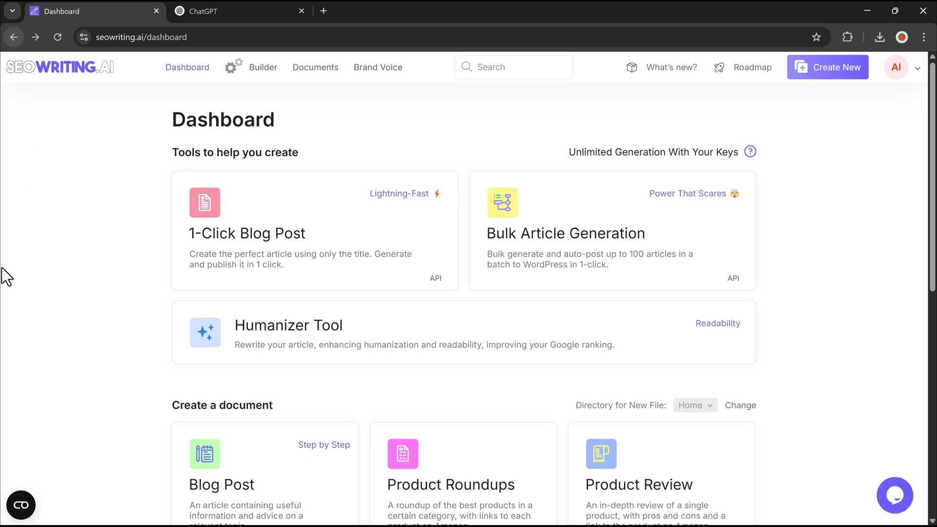
- Scroll down to the pricing cards: Free $0, Starter $14 and Professional $59 per month
{"action": "scroll", "coordinate": [306, 317], "scroll_direction": "down", "scroll_amount": 5}
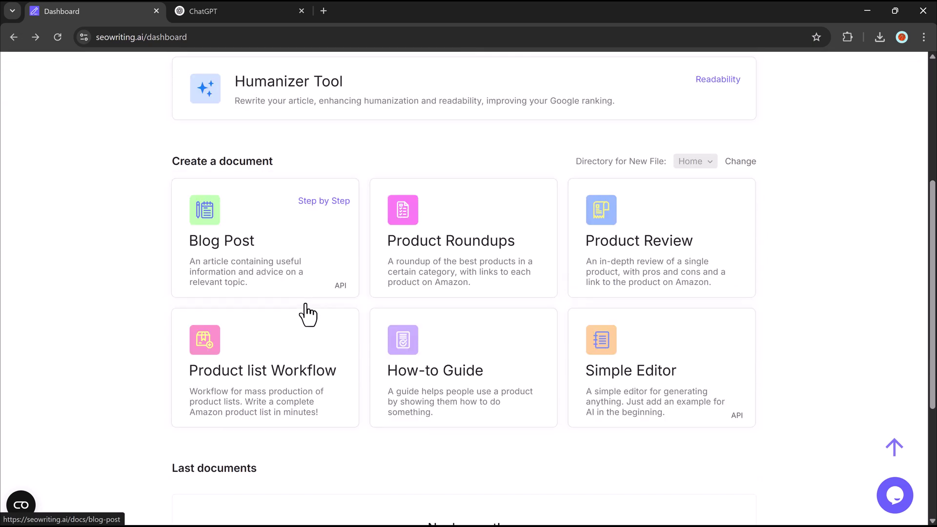
{"action": "scroll", "coordinate": [374, 307], "scroll_direction": "down", "scroll_amount": 4}
{"action": "scroll", "coordinate": [383, 313], "scroll_direction": "up", "scroll_amount": 10}
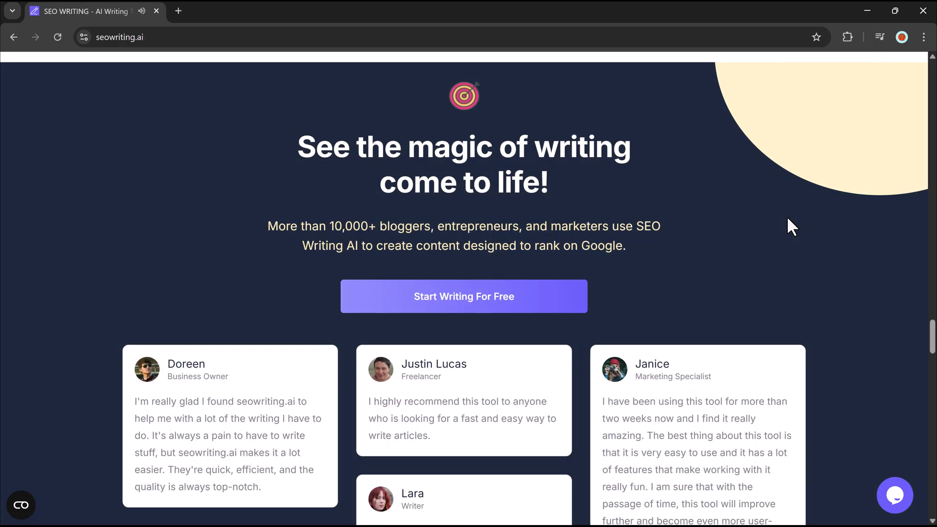
{"action": "scroll", "coordinate": [787, 218], "scroll_direction": "down", "scroll_amount": 10}
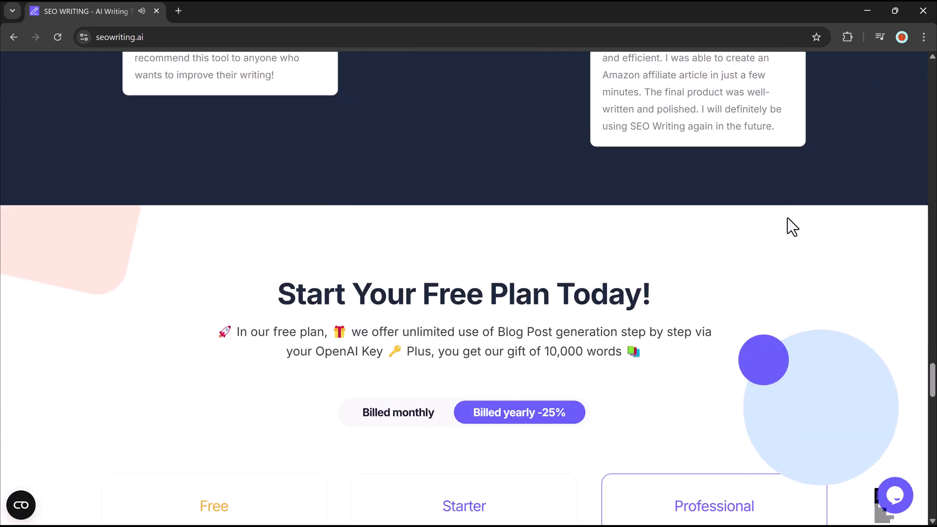
{"action": "scroll", "coordinate": [787, 218], "scroll_direction": "down", "scroll_amount": 6}
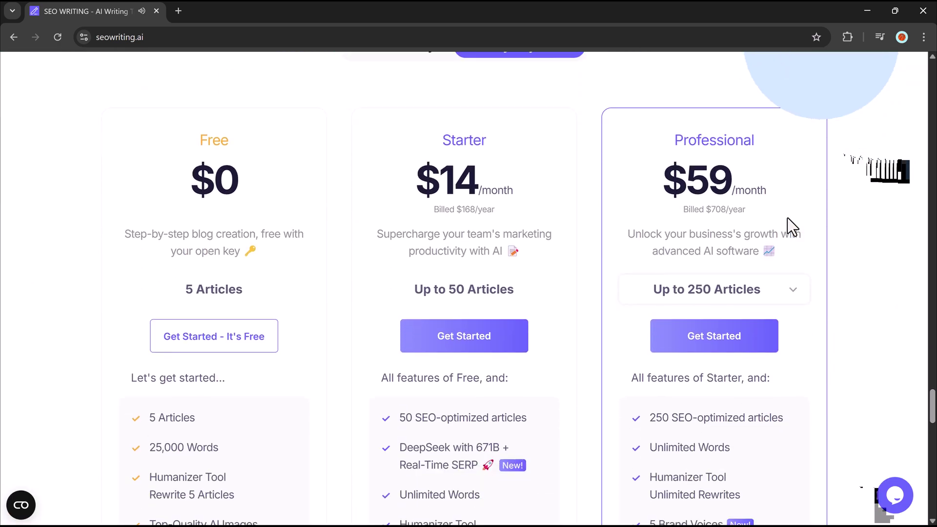
{"action": "scroll", "coordinate": [787, 218], "scroll_direction": "down", "scroll_amount": 1}
{"action": "scroll", "coordinate": [787, 217], "scroll_direction": "up", "scroll_amount": 1}
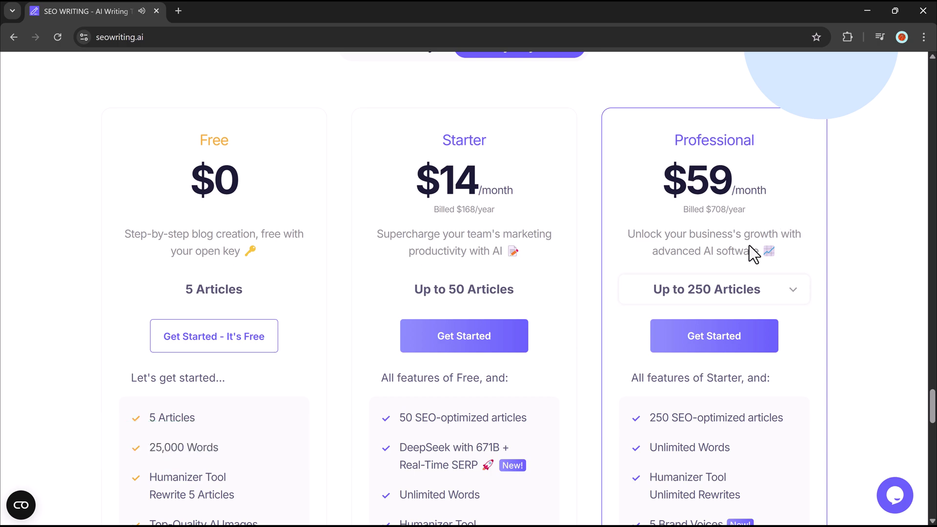
- Play the homepage demo video from about 0:09, then scroll to the 1-click content section
{"action": "key", "text": "Home"}
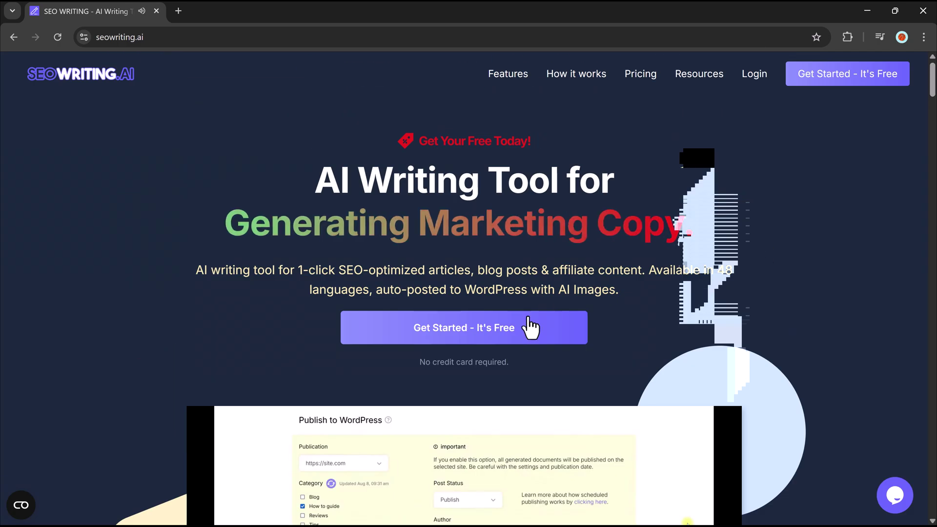
{"action": "scroll", "coordinate": [620, 360], "scroll_direction": "down", "scroll_amount": 3}
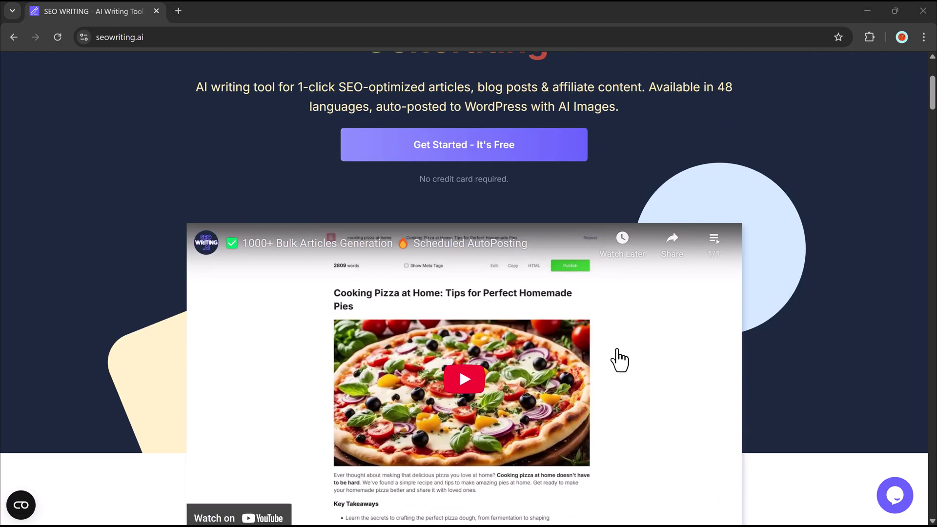
{"action": "scroll", "coordinate": [619, 360], "scroll_direction": "down", "scroll_amount": 3}
{"action": "left_click", "coordinate": [471, 261]}
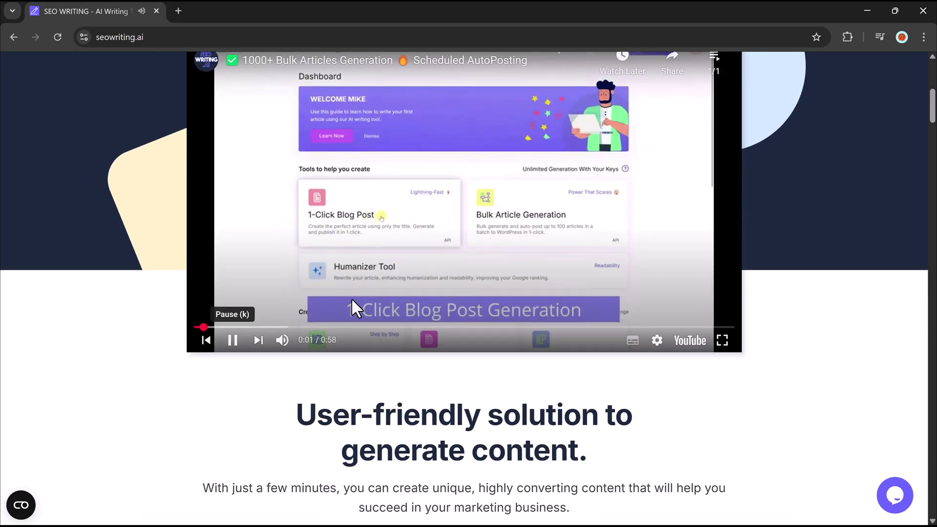
{"action": "left_click", "coordinate": [278, 327]}
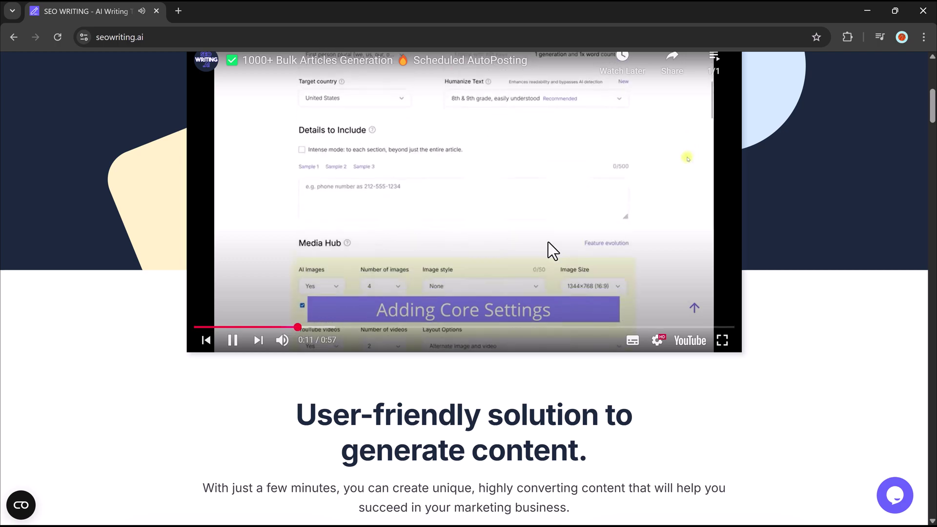
{"action": "scroll", "coordinate": [604, 238], "scroll_direction": "down", "scroll_amount": 9}
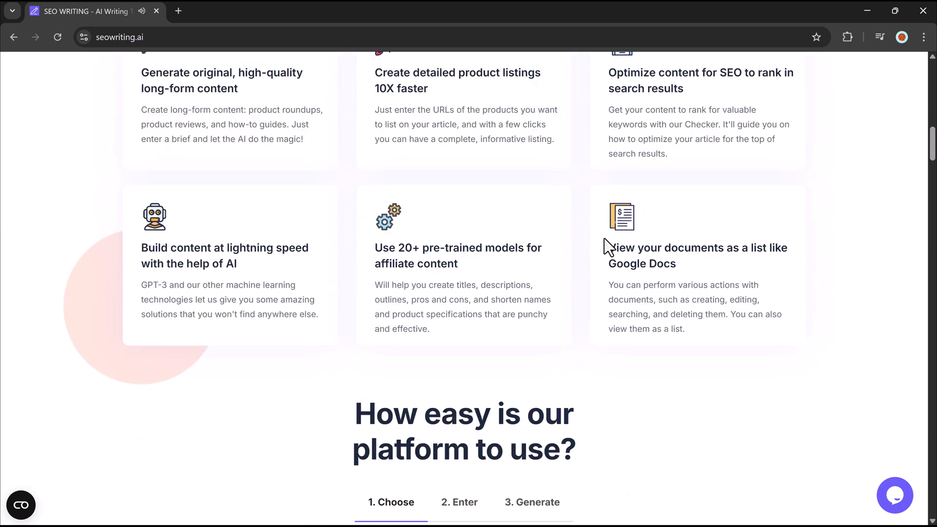
{"action": "scroll", "coordinate": [605, 244], "scroll_direction": "down", "scroll_amount": 8}
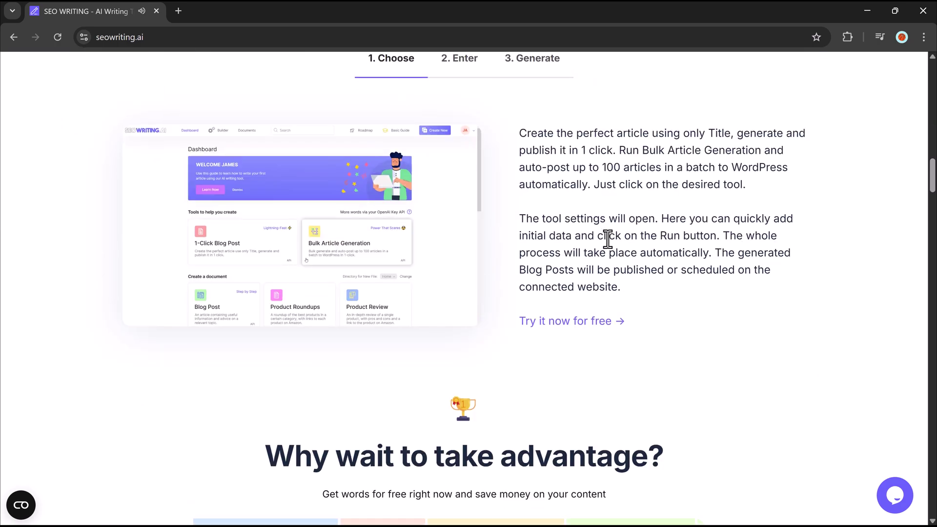
{"action": "scroll", "coordinate": [607, 237], "scroll_direction": "down", "scroll_amount": 12}
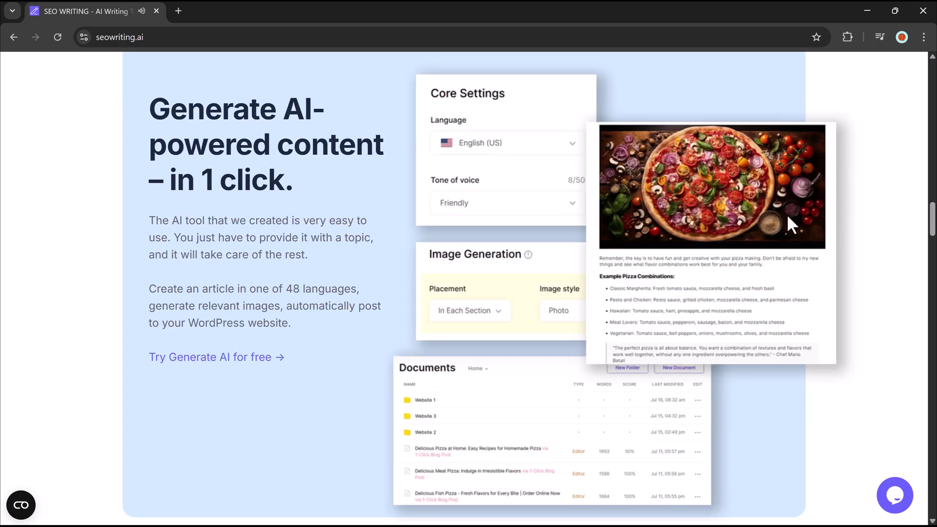